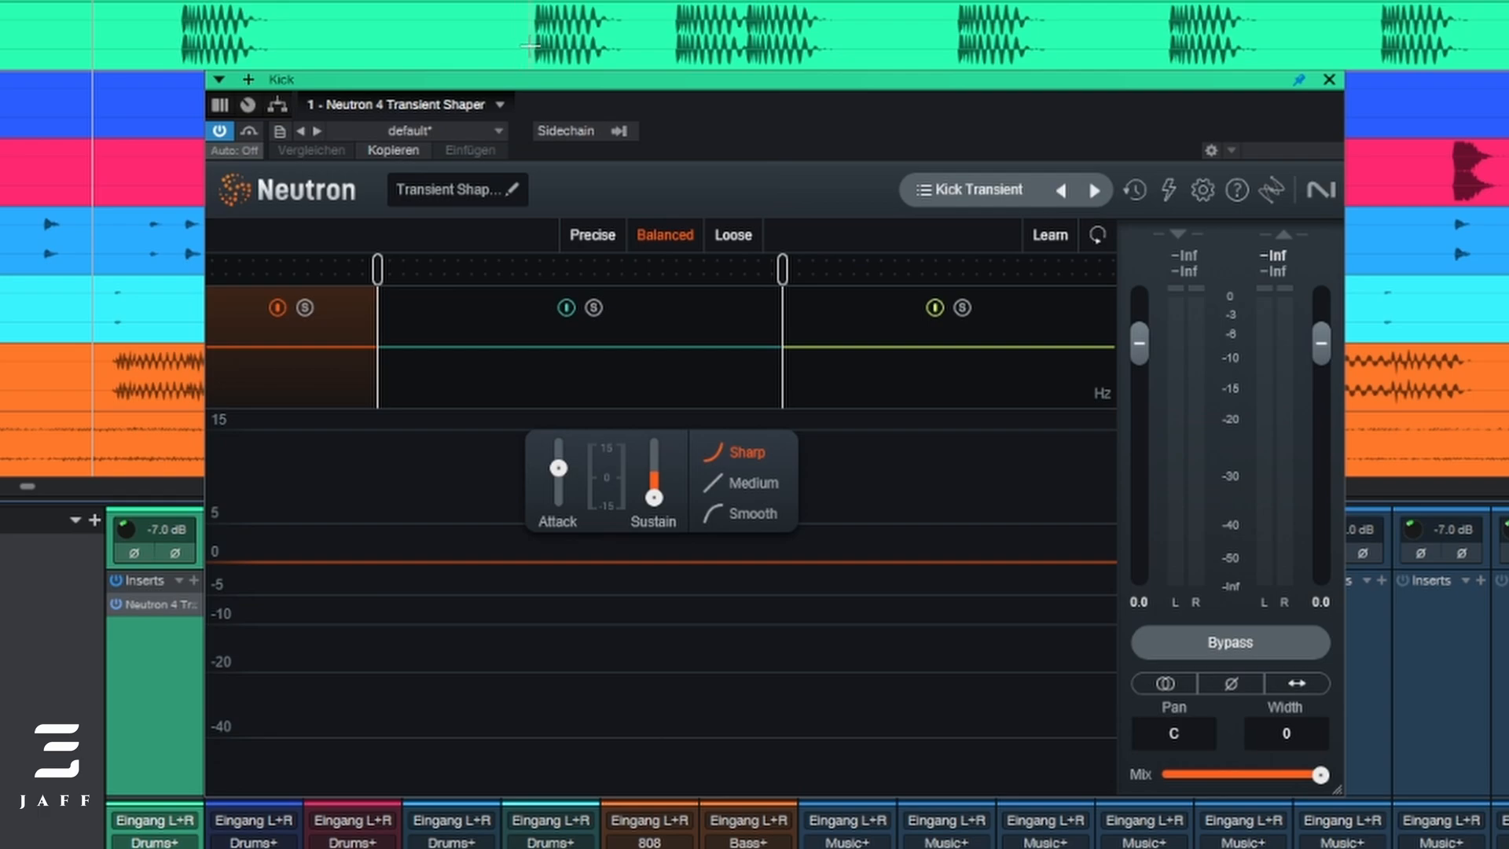
# Mark the attack and then the decaying tail of the second visible kick hit on the Kick track
pyautogui.moveTo(531, 44); pyautogui.dragTo(544, 47)
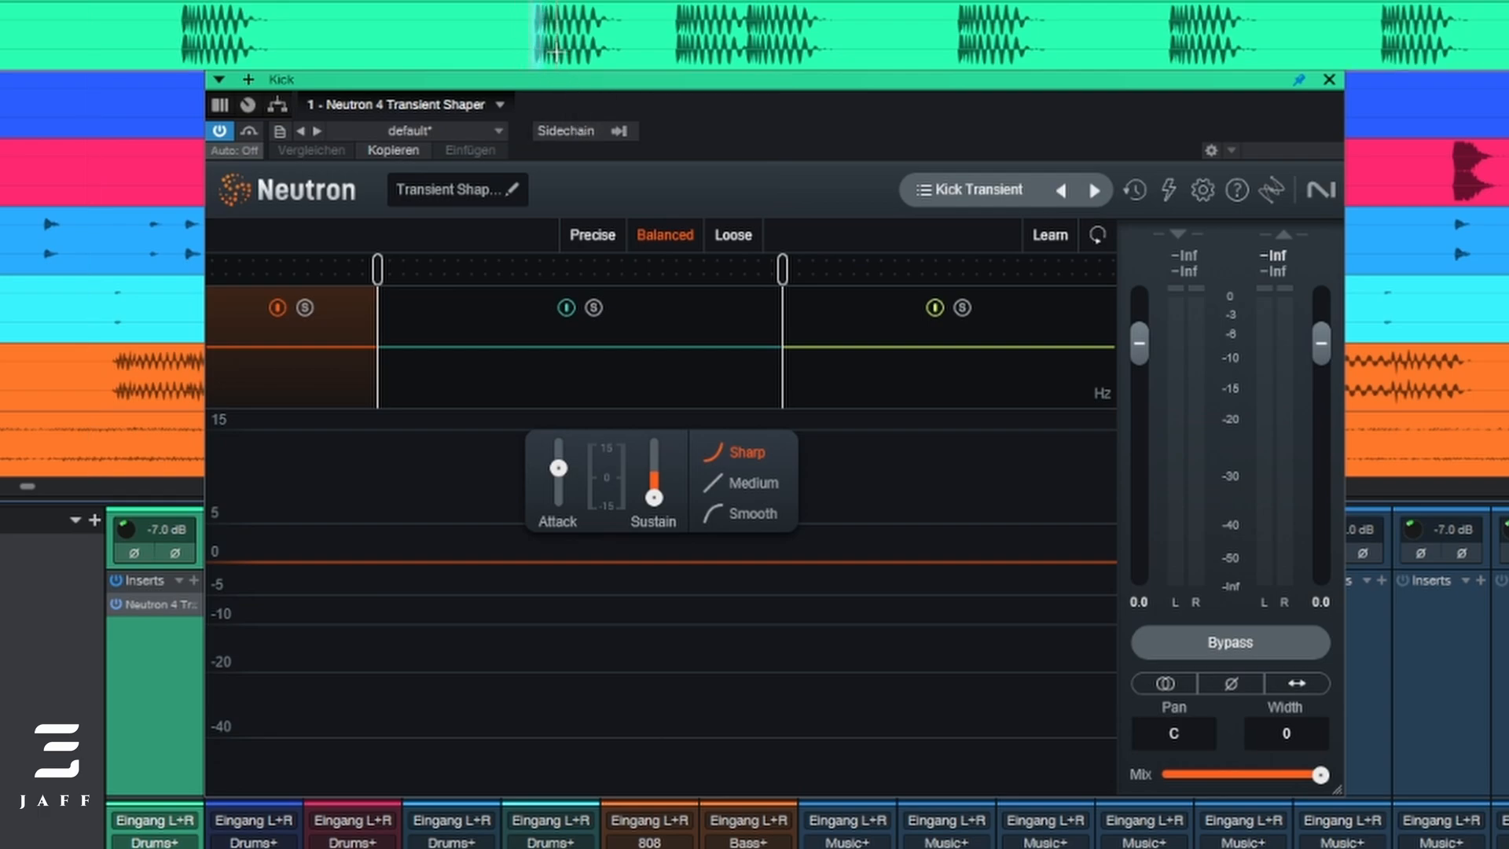
pyautogui.moveTo(558, 49); pyautogui.dragTo(589, 55)
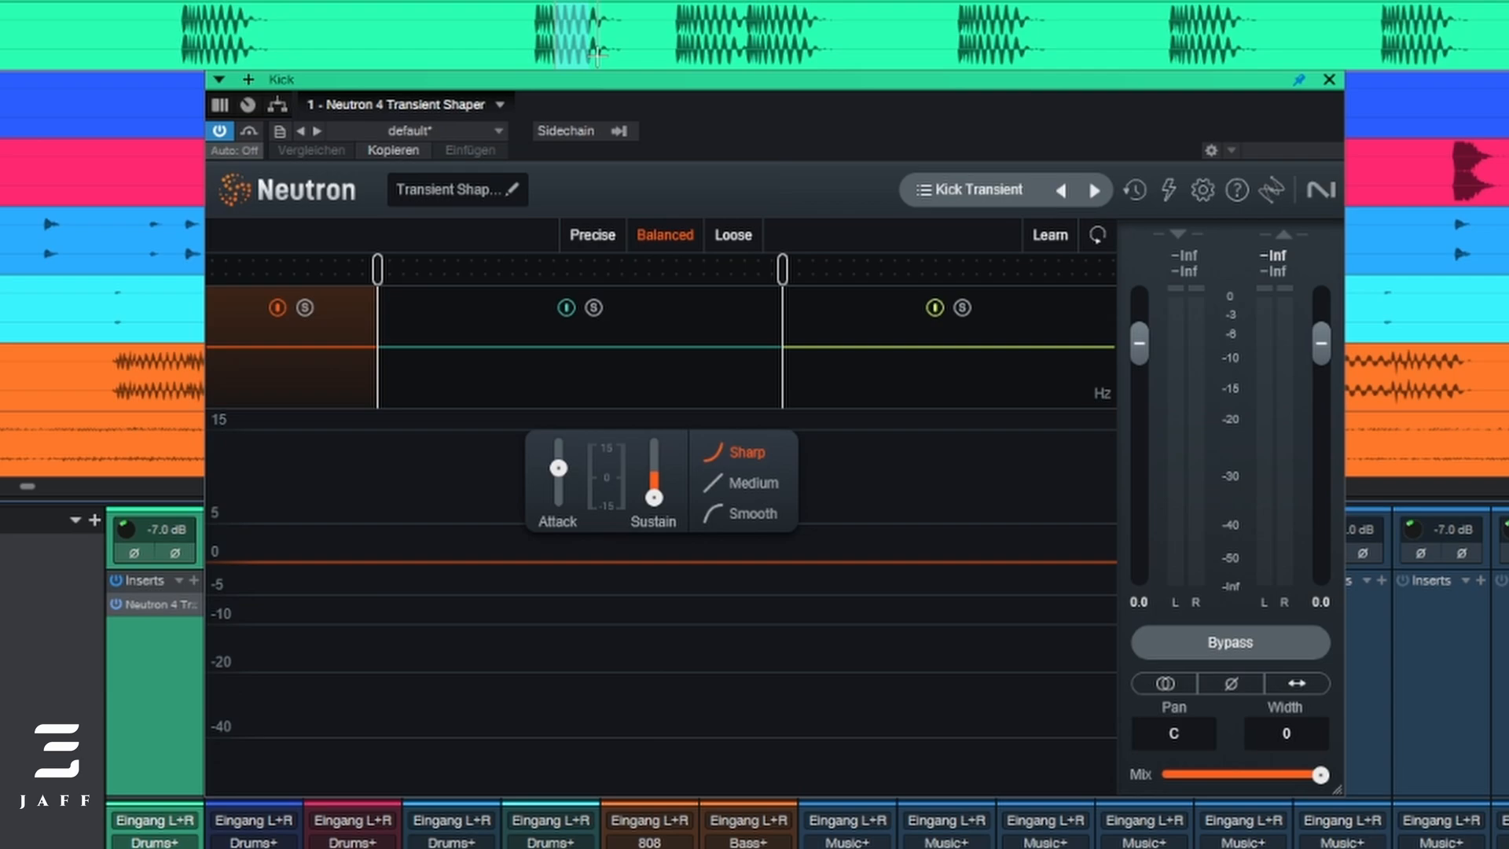
pyautogui.moveTo(656, 505)
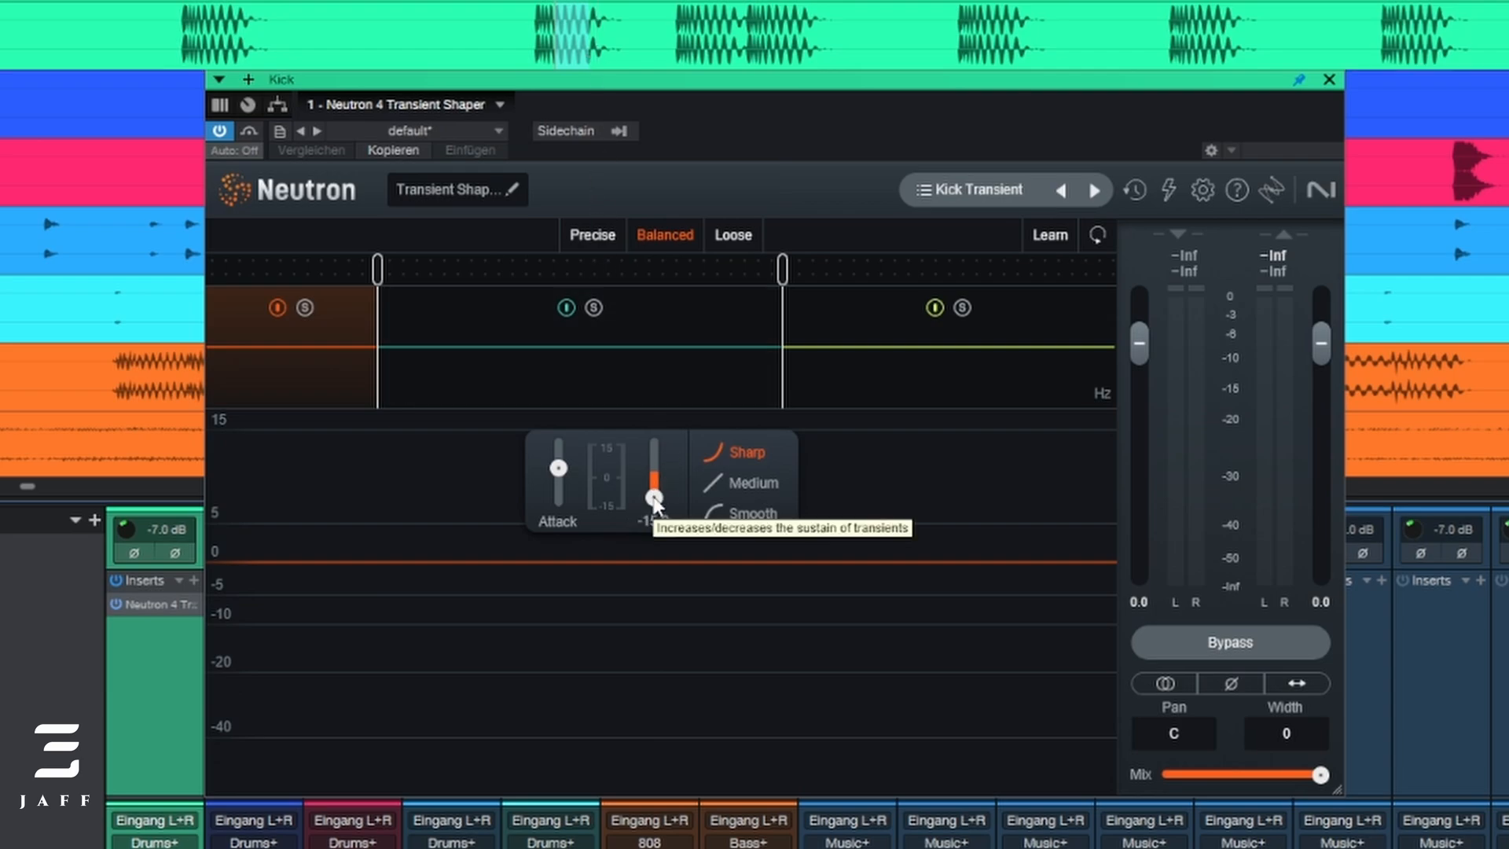
pyautogui.moveTo(554, 471)
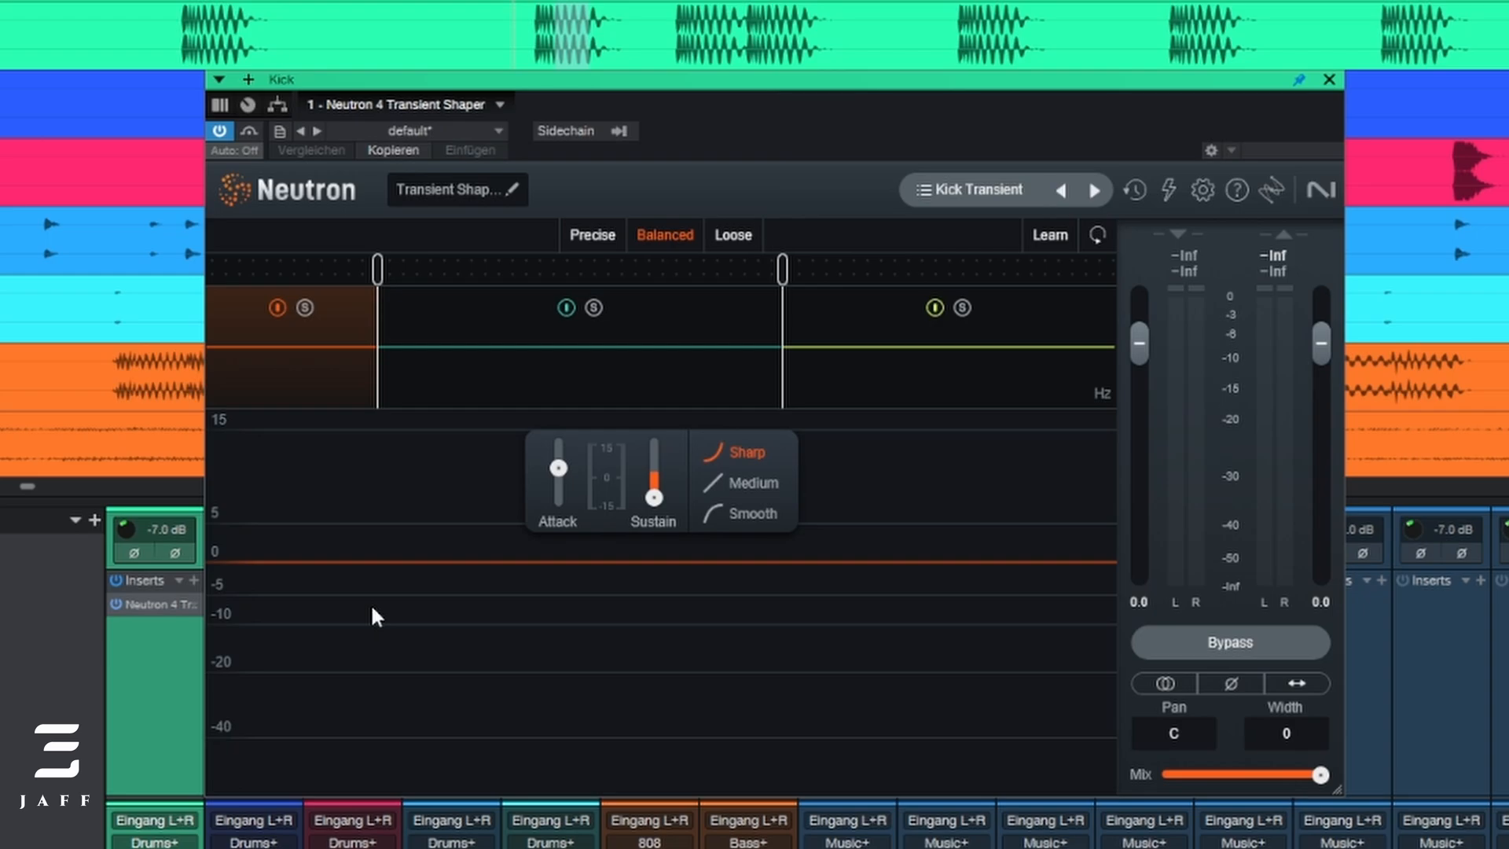
# Play the soloed kick and compare its sound with the Transient Shaper bypassed and active
pyautogui.press('space')
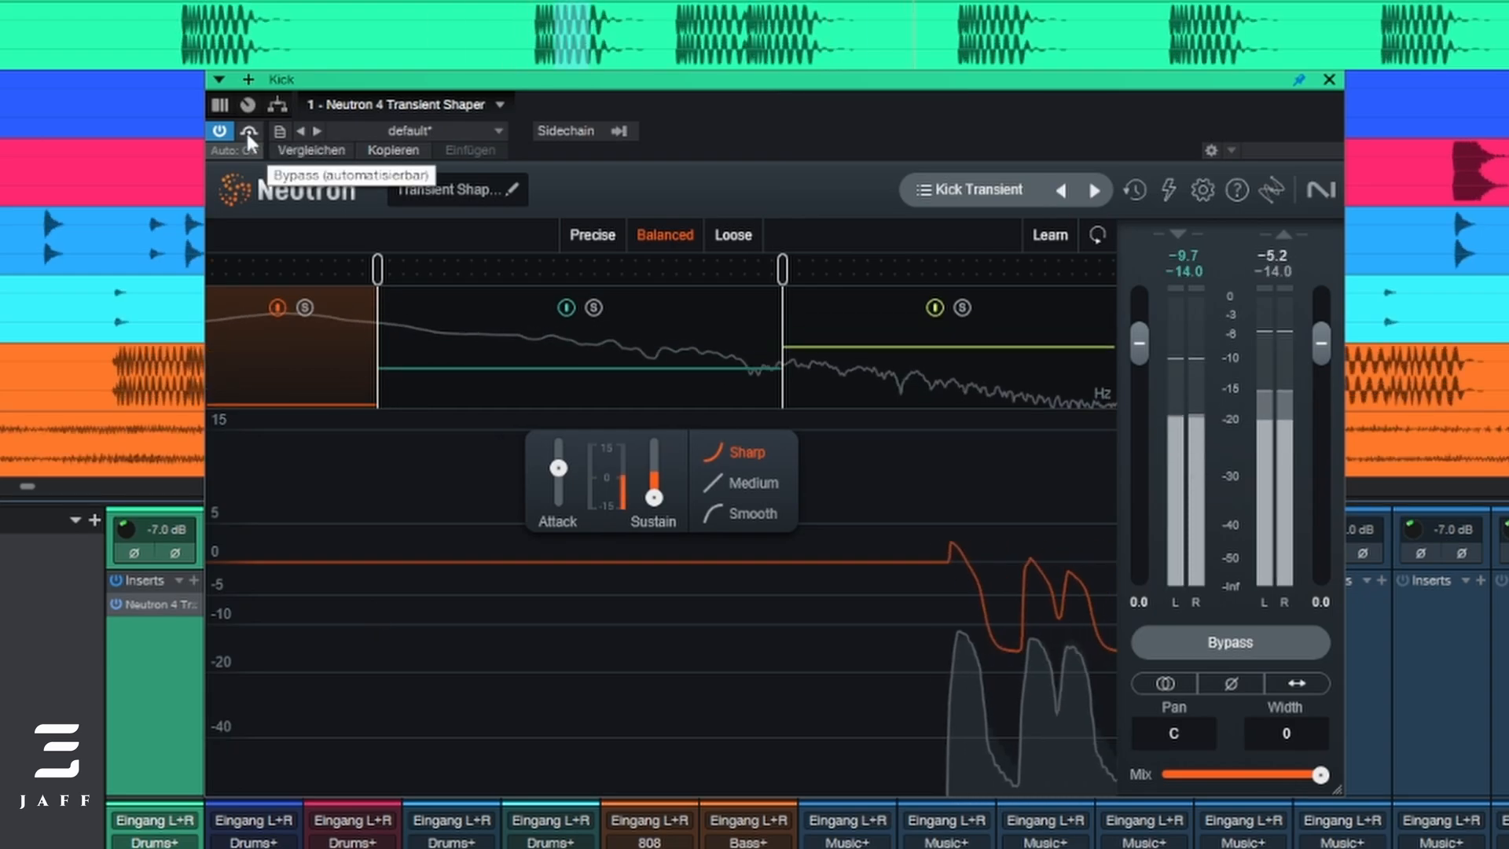
pyautogui.click(247, 133)
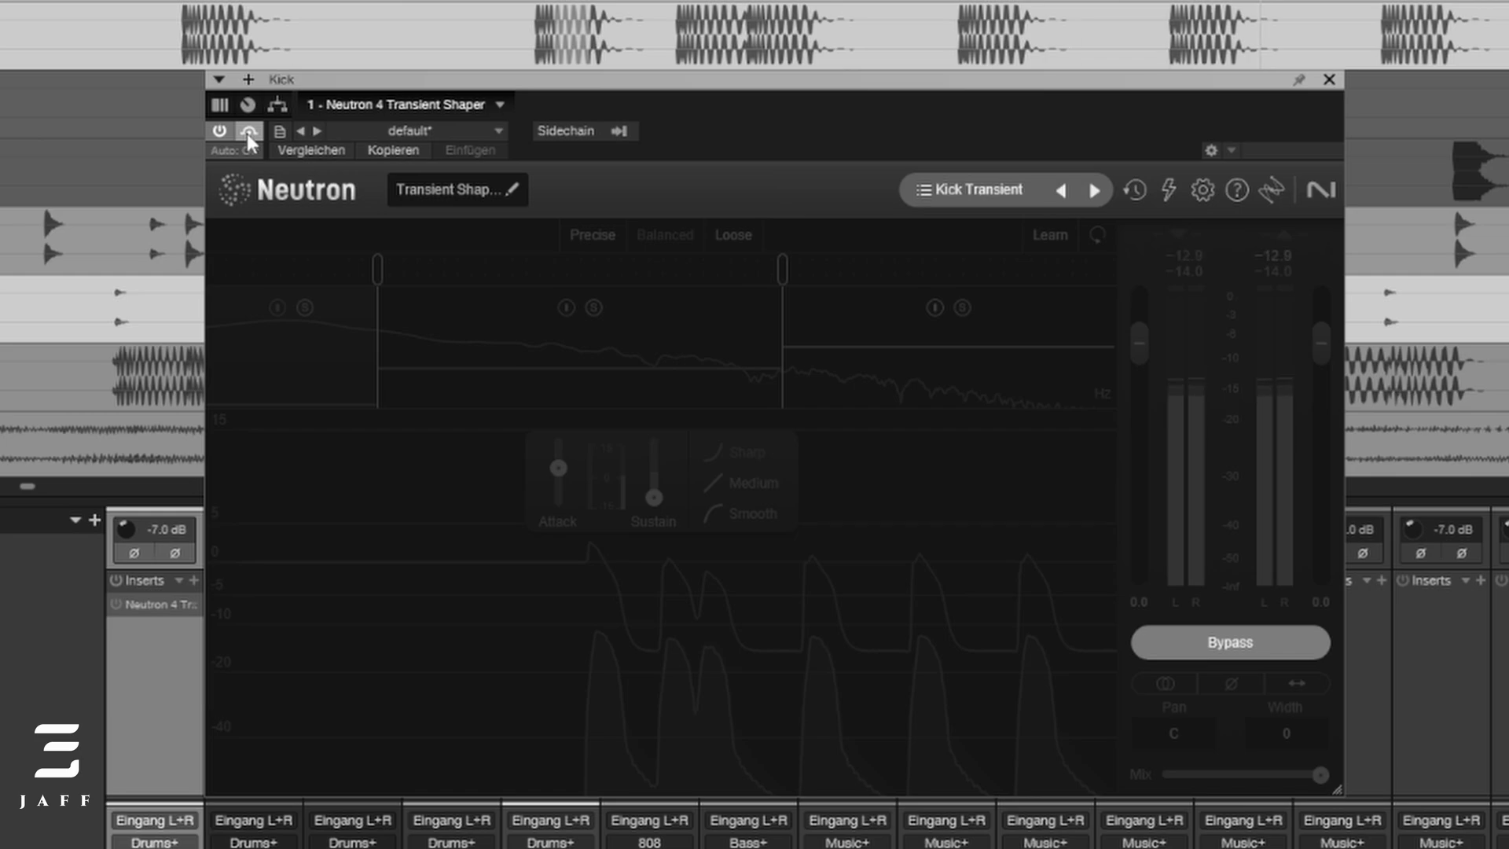
pyautogui.click(246, 133)
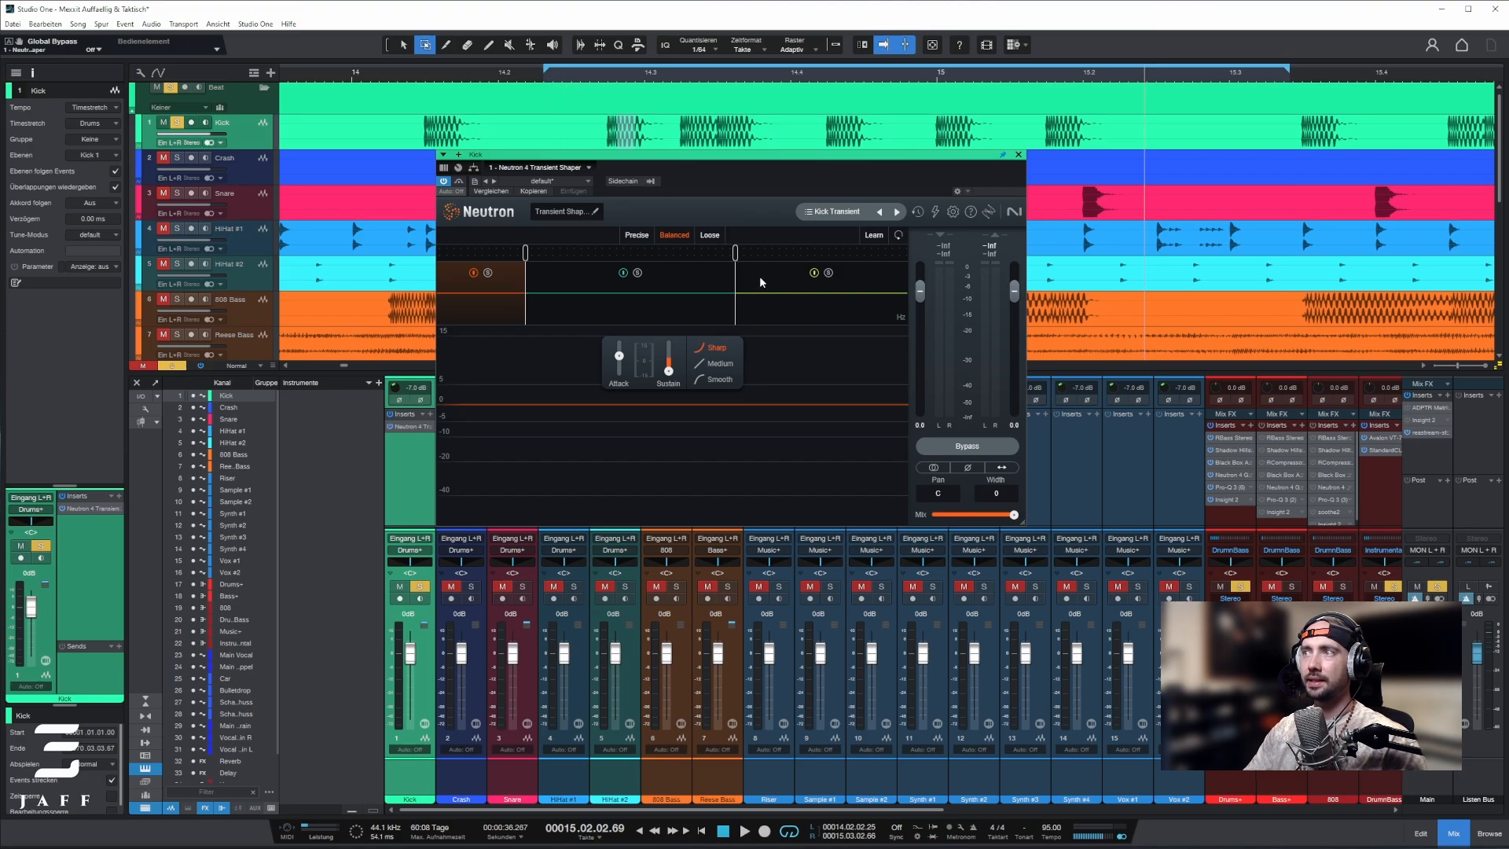
# Lower the Transient Shaper's Mix to about 70 % while auditioning the soloed kick
pyautogui.moveTo(1014, 516)
pyautogui.mouseDown()
pyautogui.moveTo(971, 520)
pyautogui.moveTo(1015, 518)
pyautogui.mouseUp()
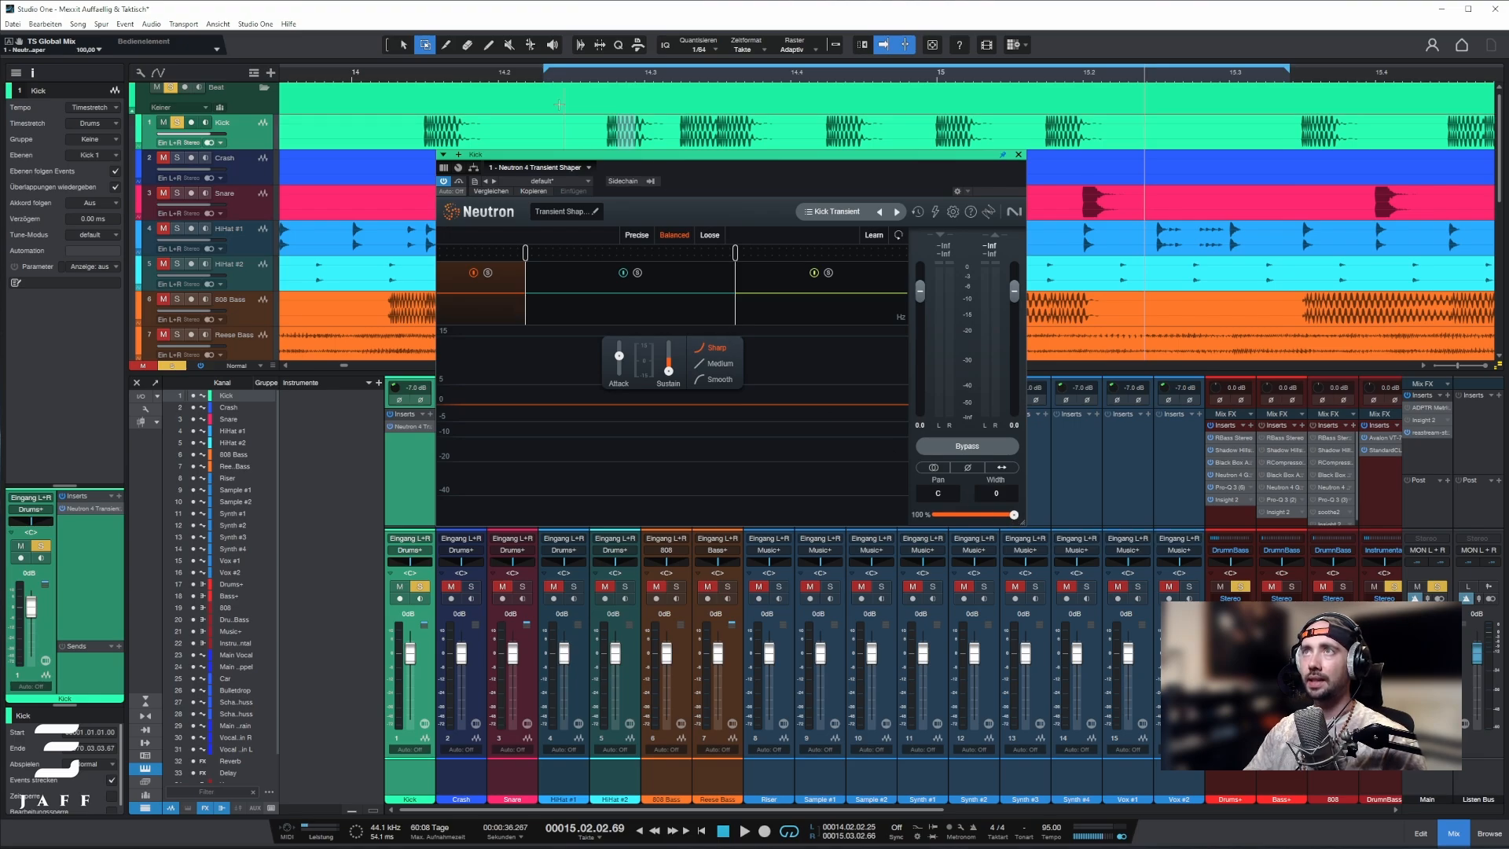
pyautogui.press('space')
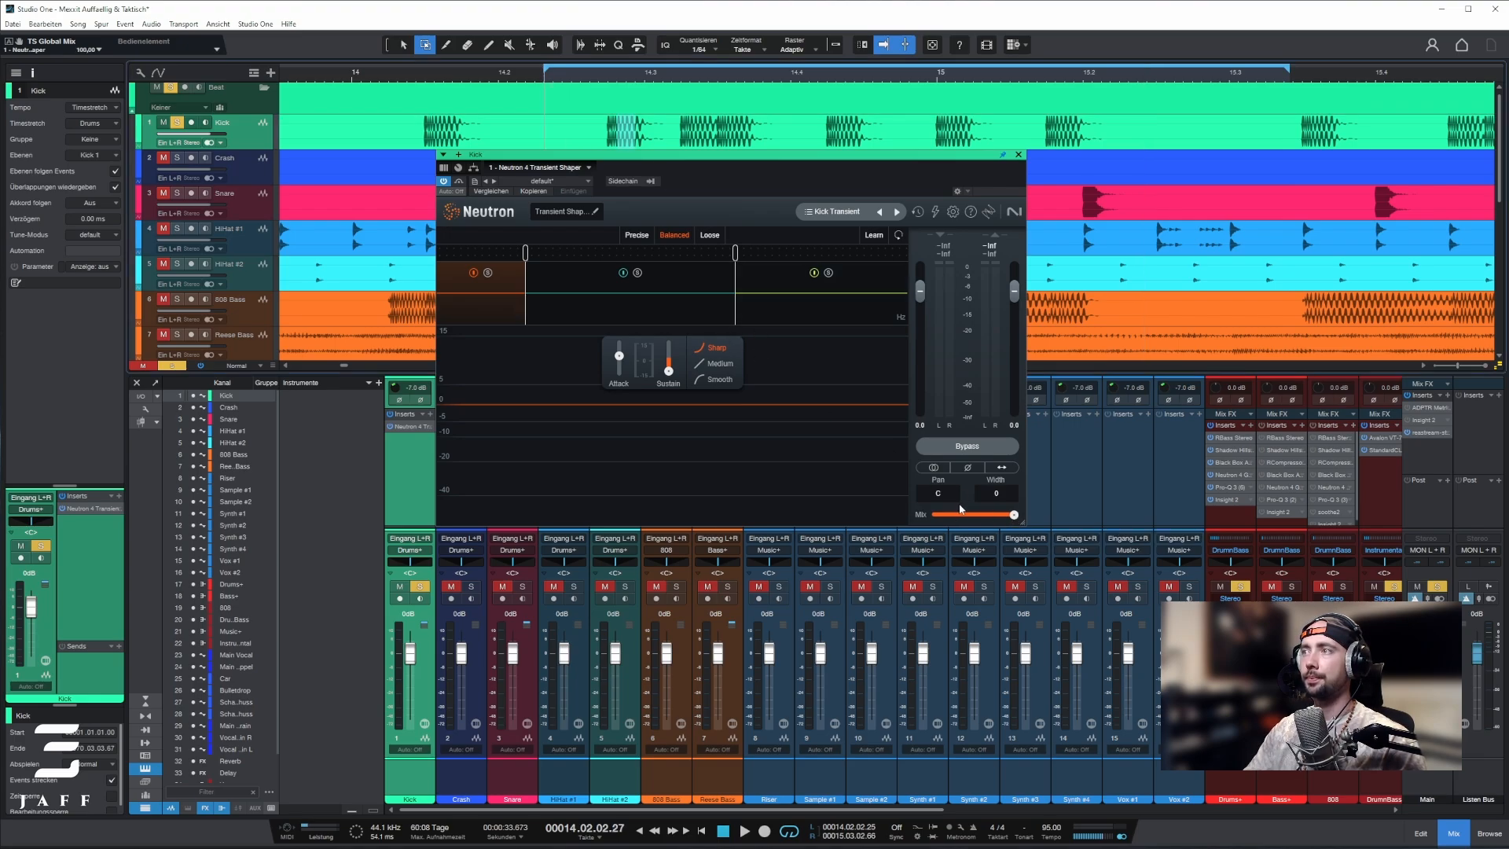
pyautogui.press('space')
pyautogui.moveTo(1015, 517); pyautogui.dragTo(980, 518)
pyautogui.moveTo(956, 523); pyautogui.dragTo(993, 525)
pyautogui.press('space')
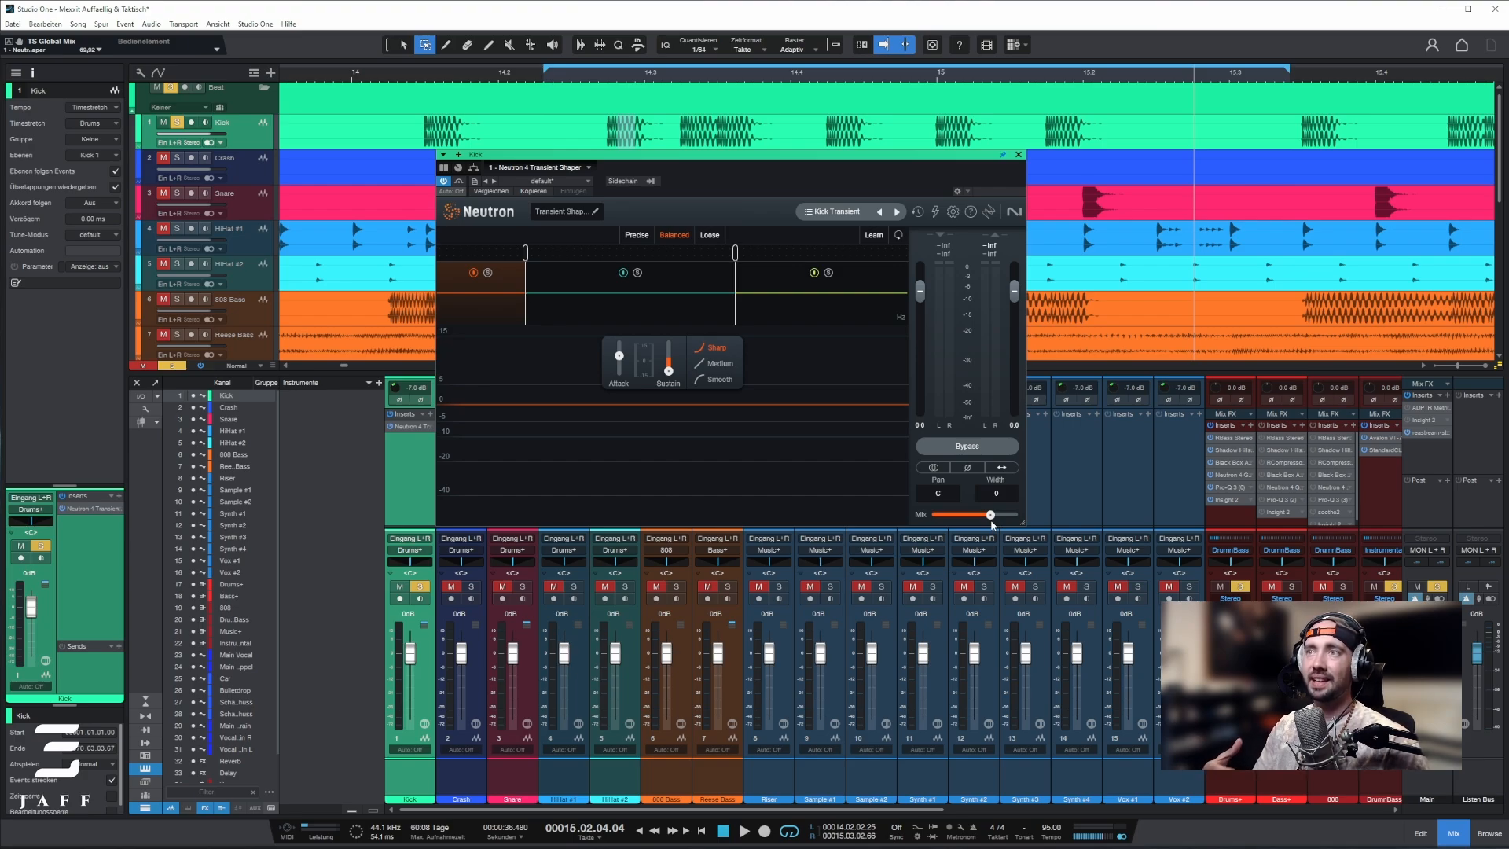
# Unsolo the Kick track and play the beat, comparing it with the Transient Shaper deactivated and reactivated
pyautogui.press('s')
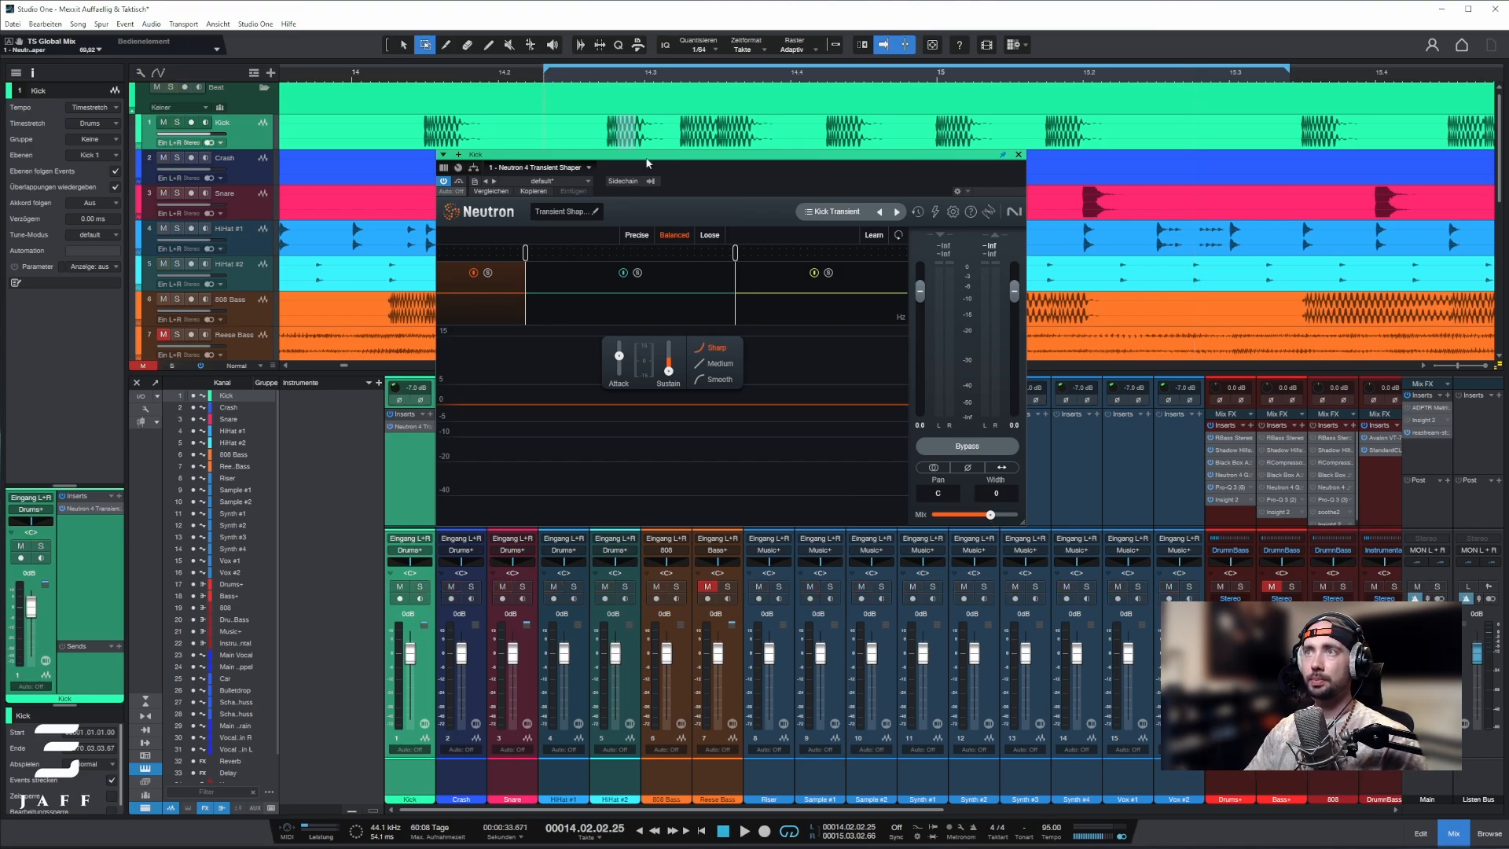
pyautogui.press('space')
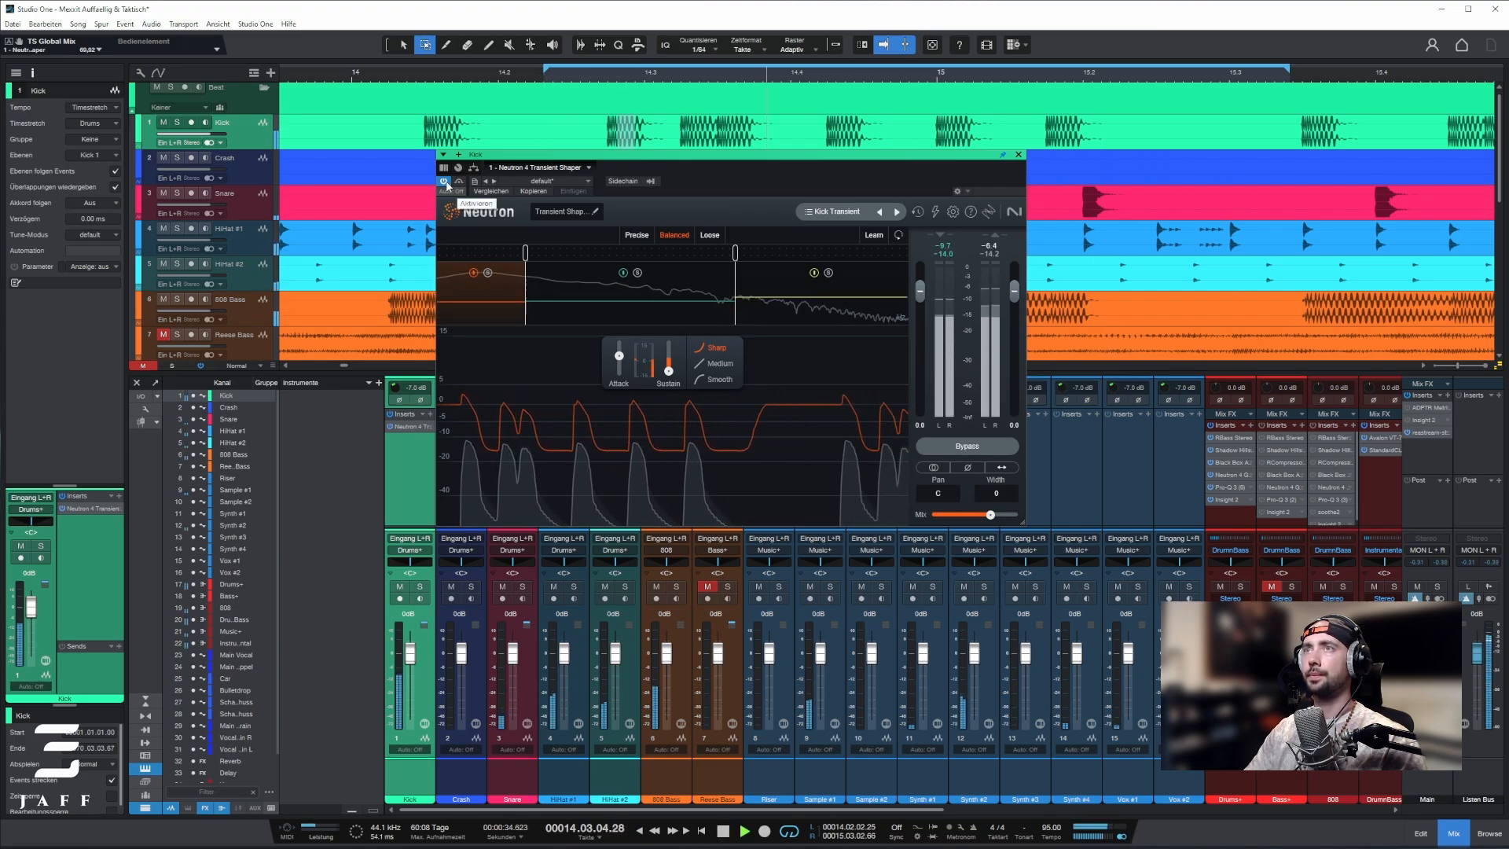
pyautogui.click(445, 182)
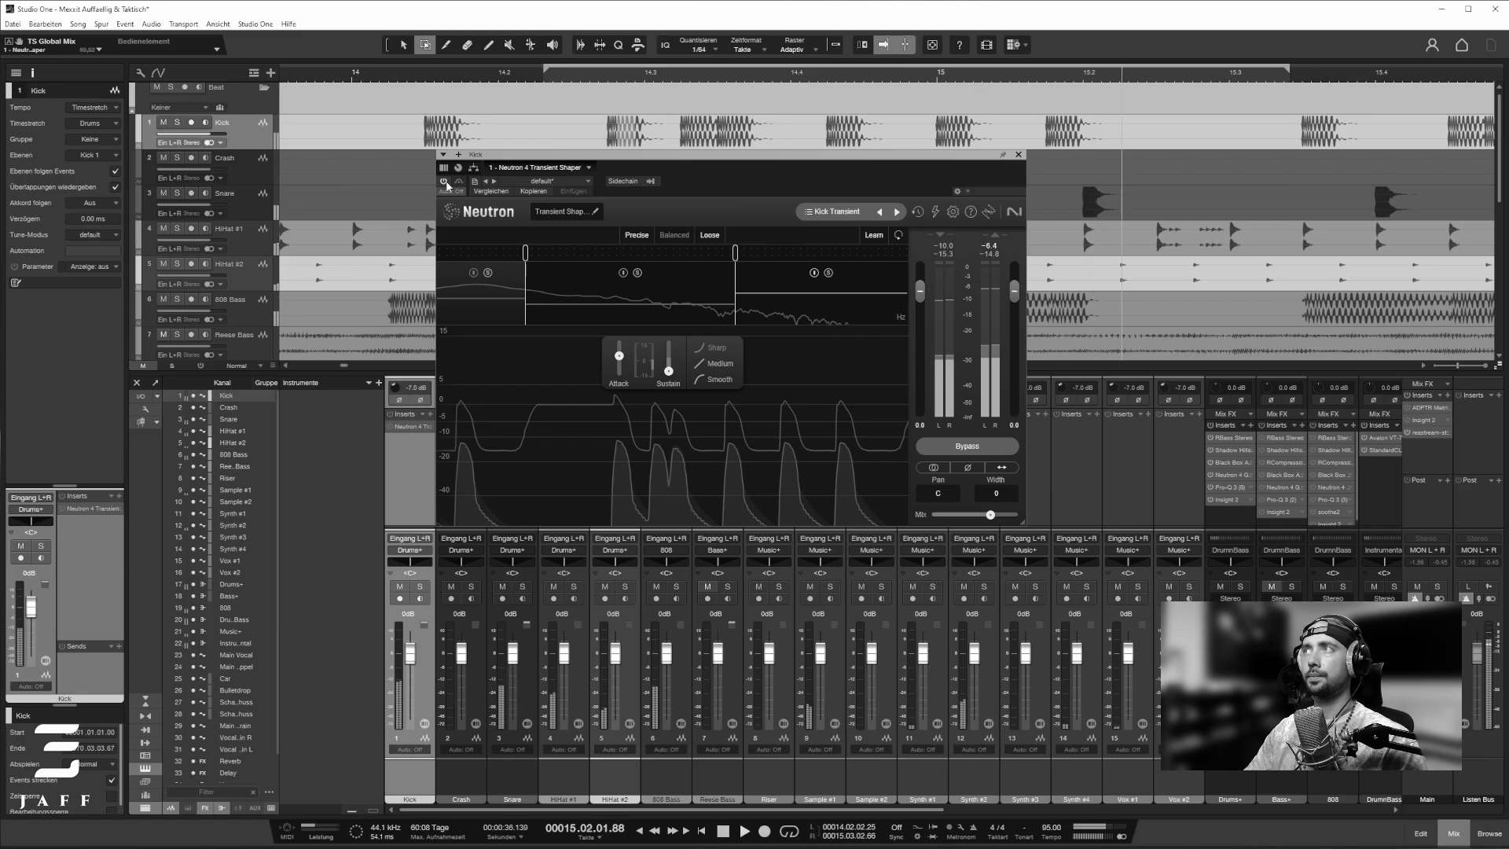
pyautogui.click(445, 182)
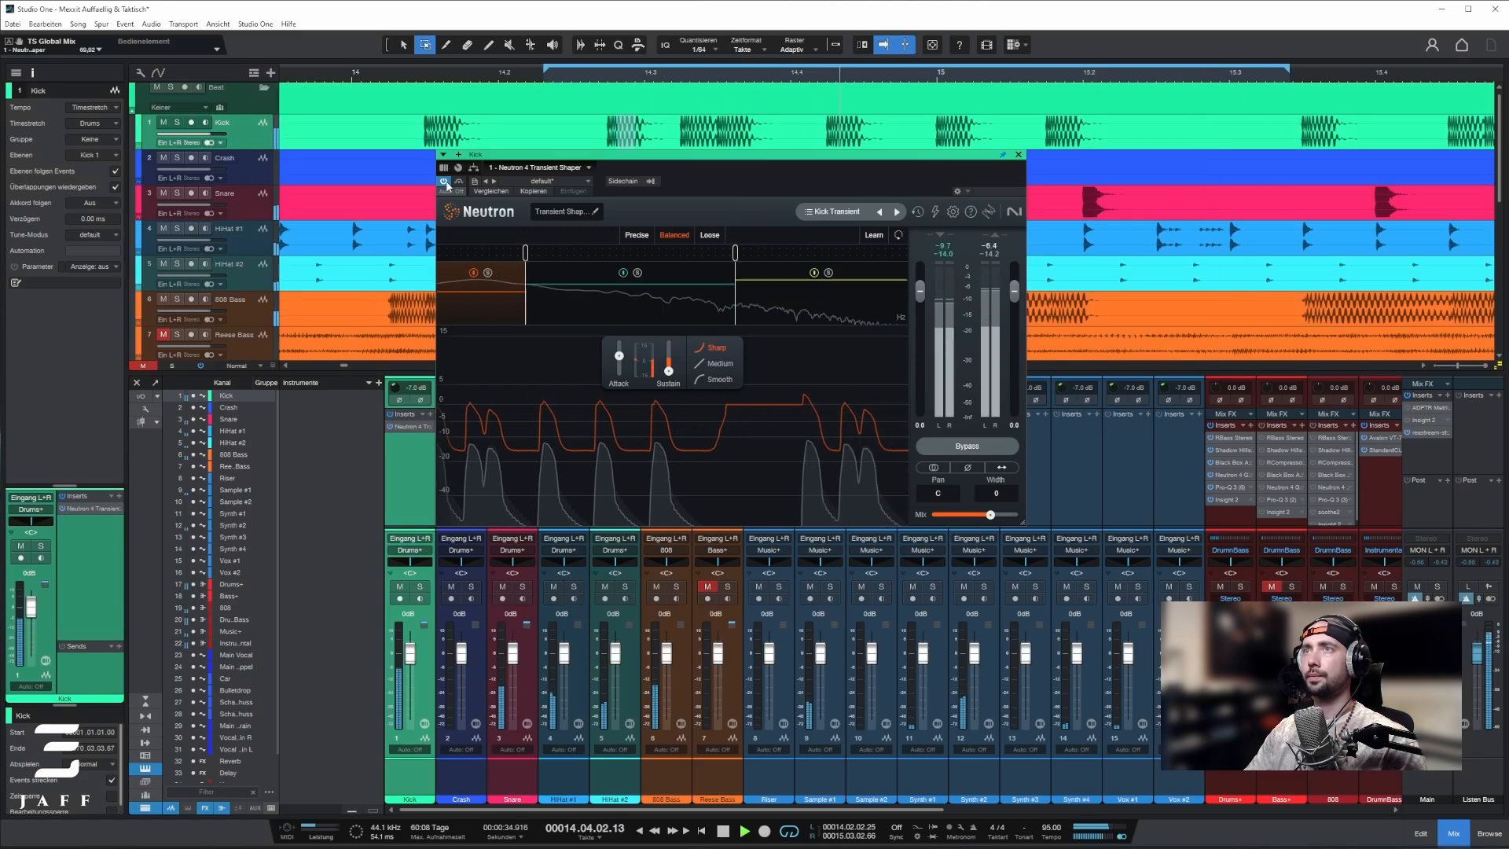
pyautogui.press('space')
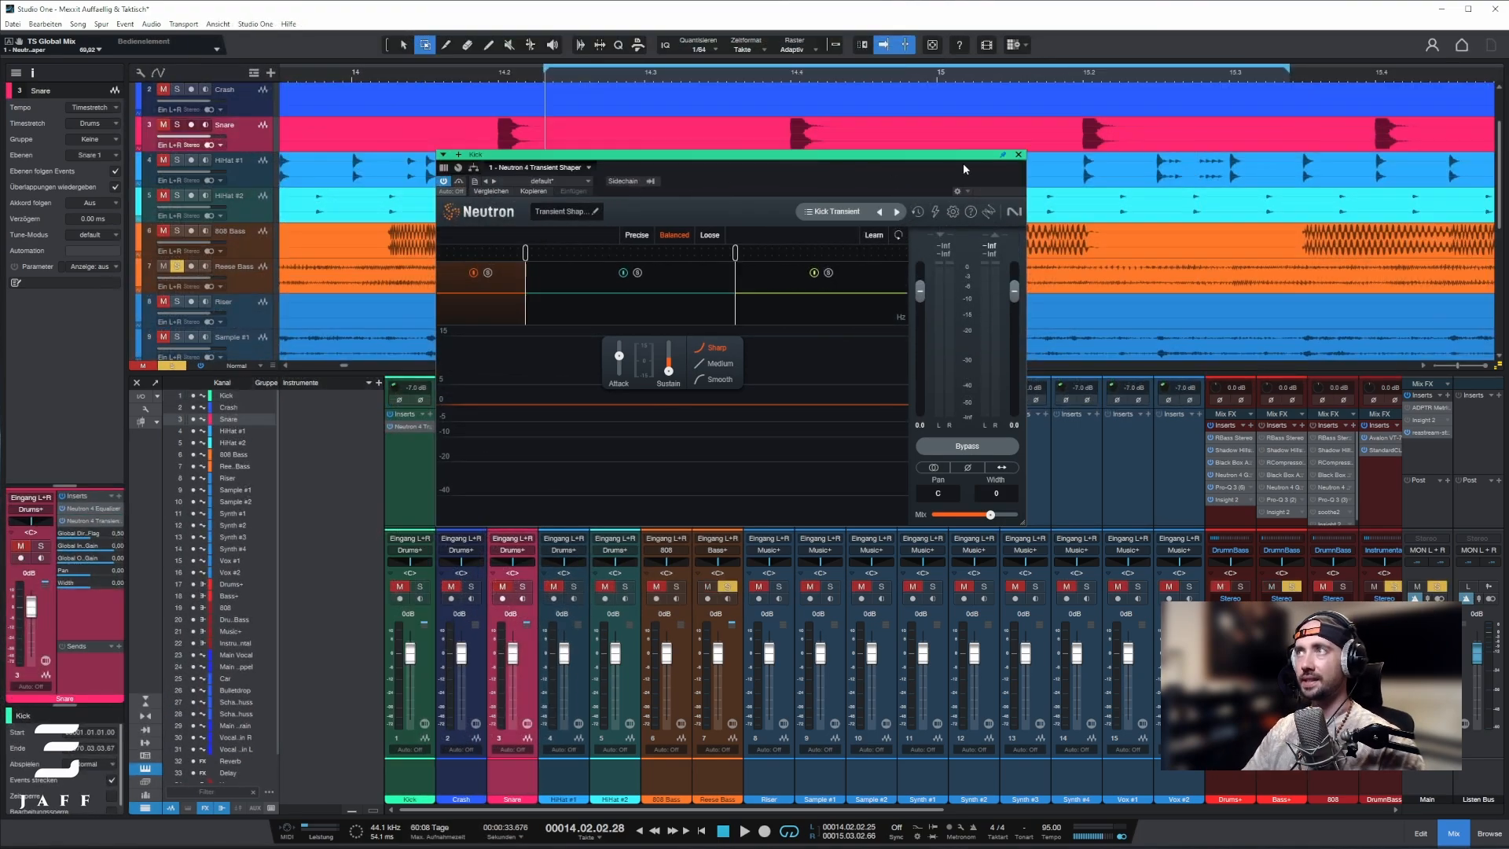
# Close the Transient Shaper and open the RCompressor on the Reese Bass channel
pyautogui.click(1020, 155)
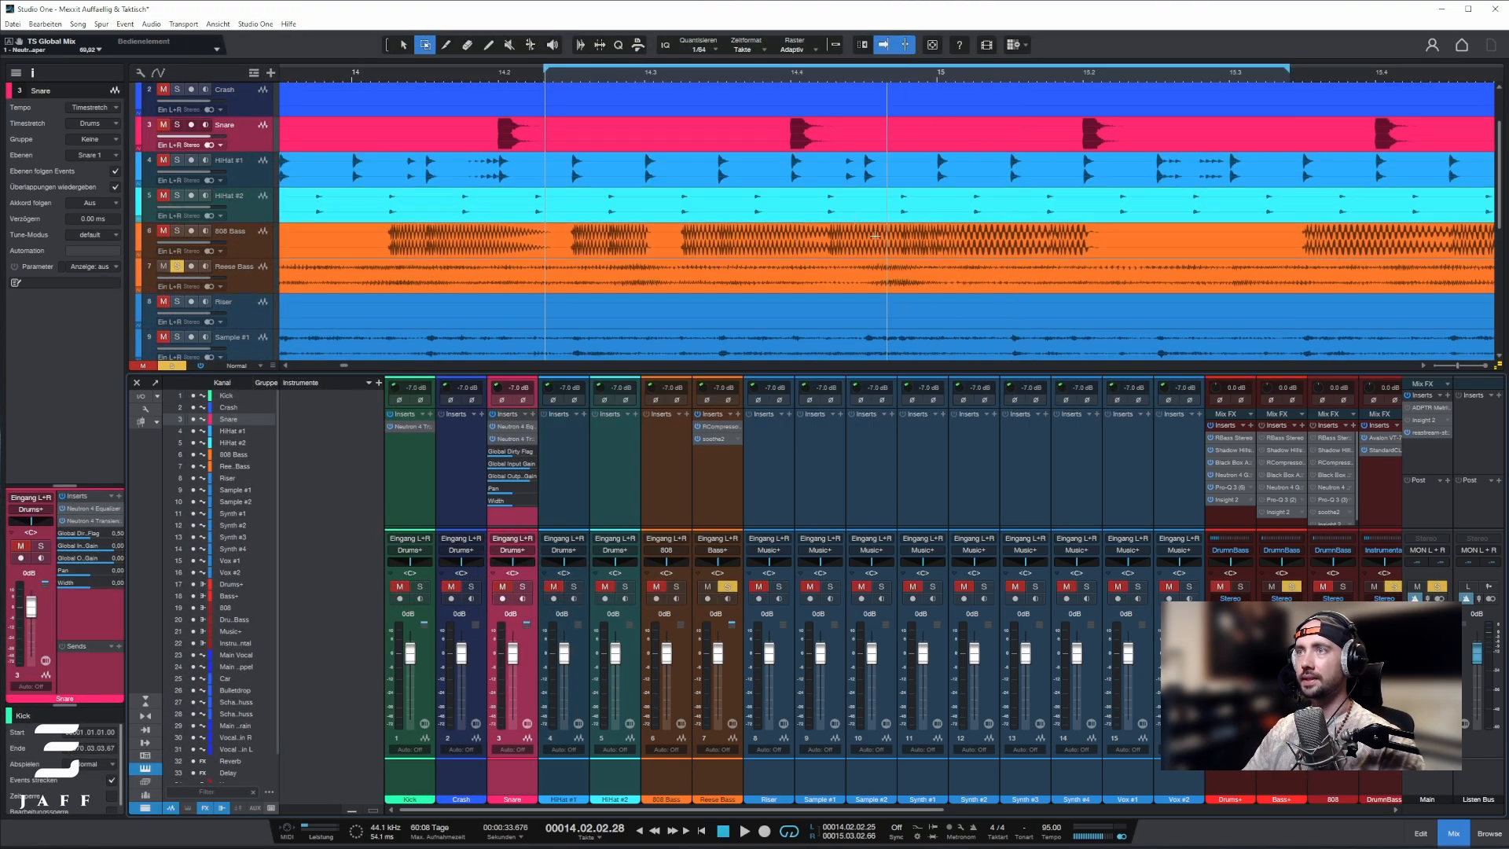
pyautogui.click(725, 426)
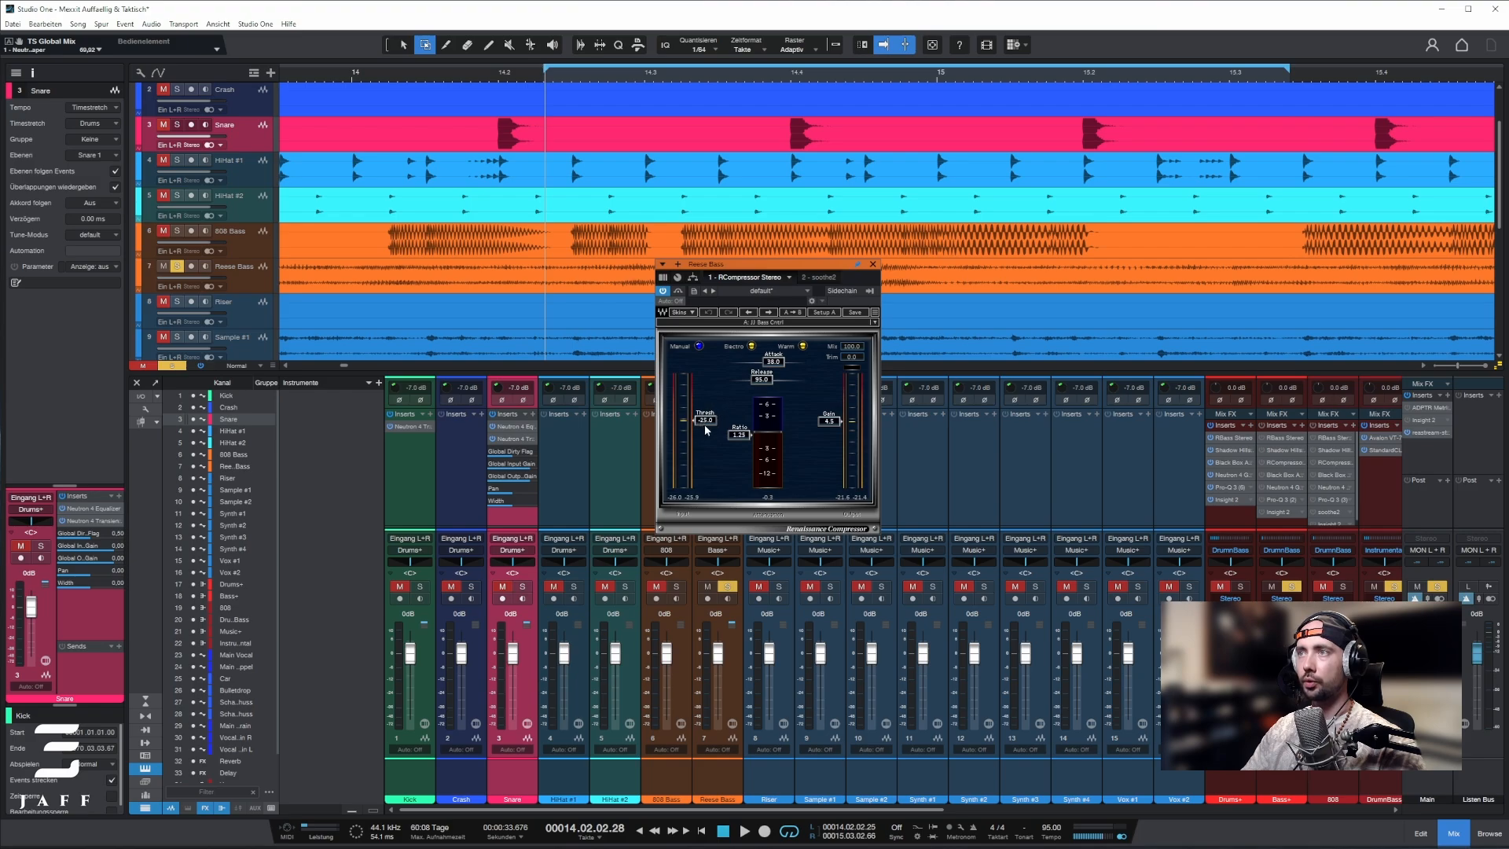
pyautogui.moveTo(710, 422); pyautogui.dragTo(700, 417)
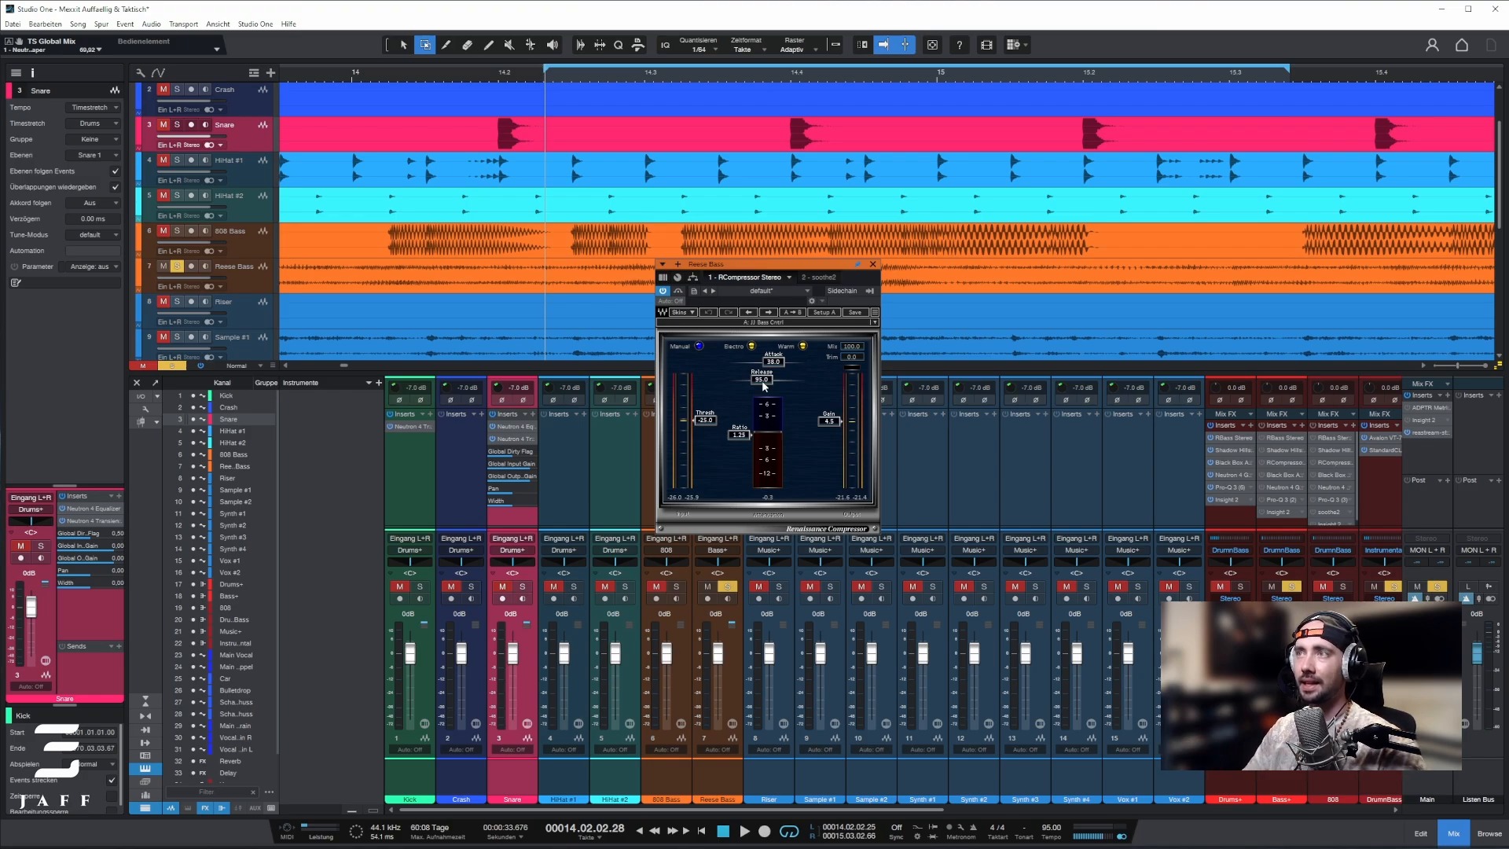
# Set the Reese Bass compressor's release time to 1200 ms
pyautogui.moveTo(764, 386); pyautogui.dragTo(750, 381)
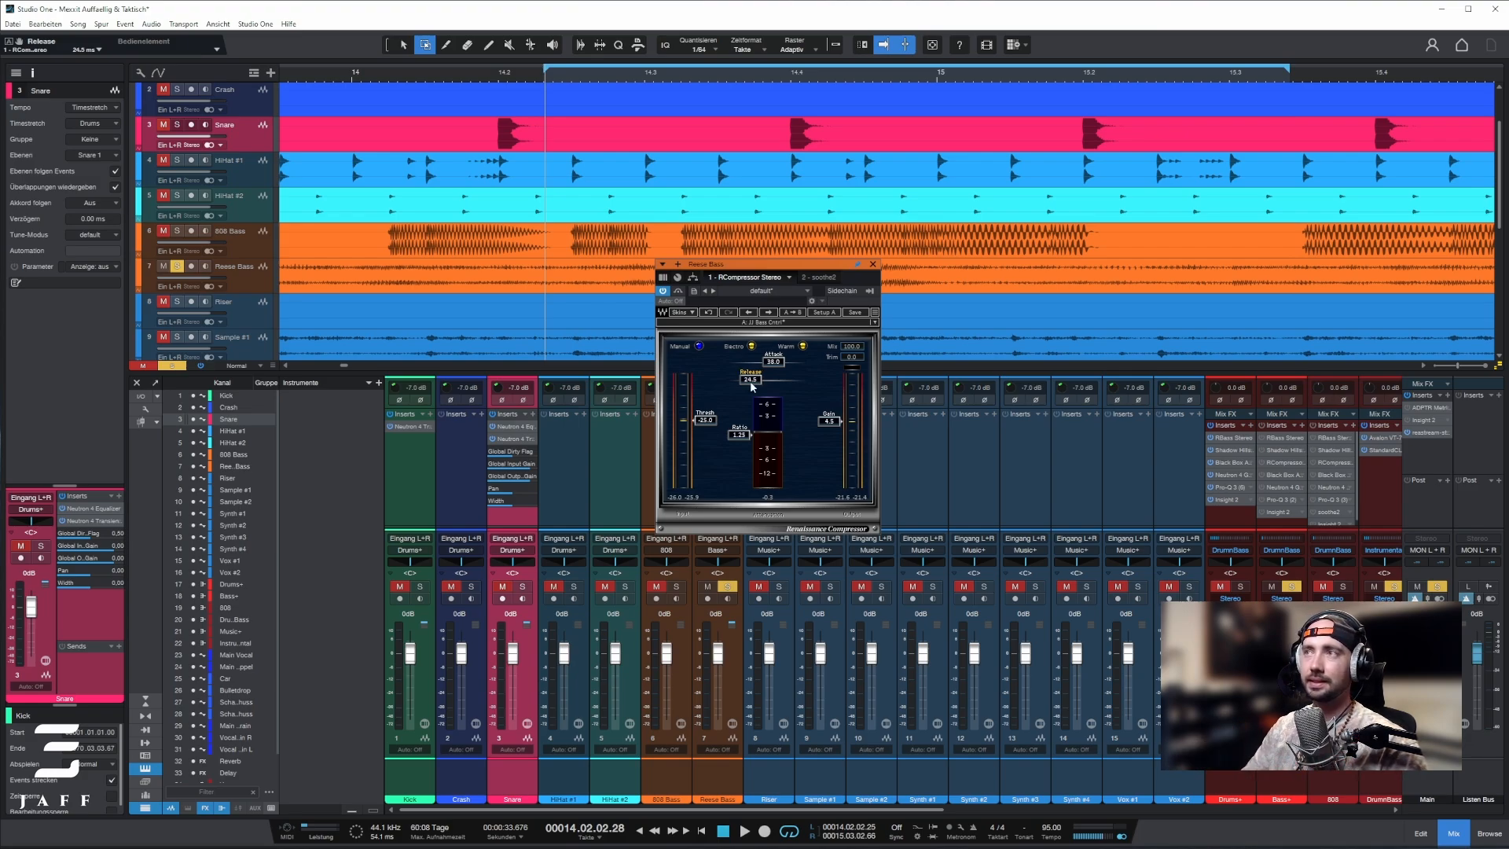
pyautogui.moveTo(752, 386); pyautogui.dragTo(787, 382)
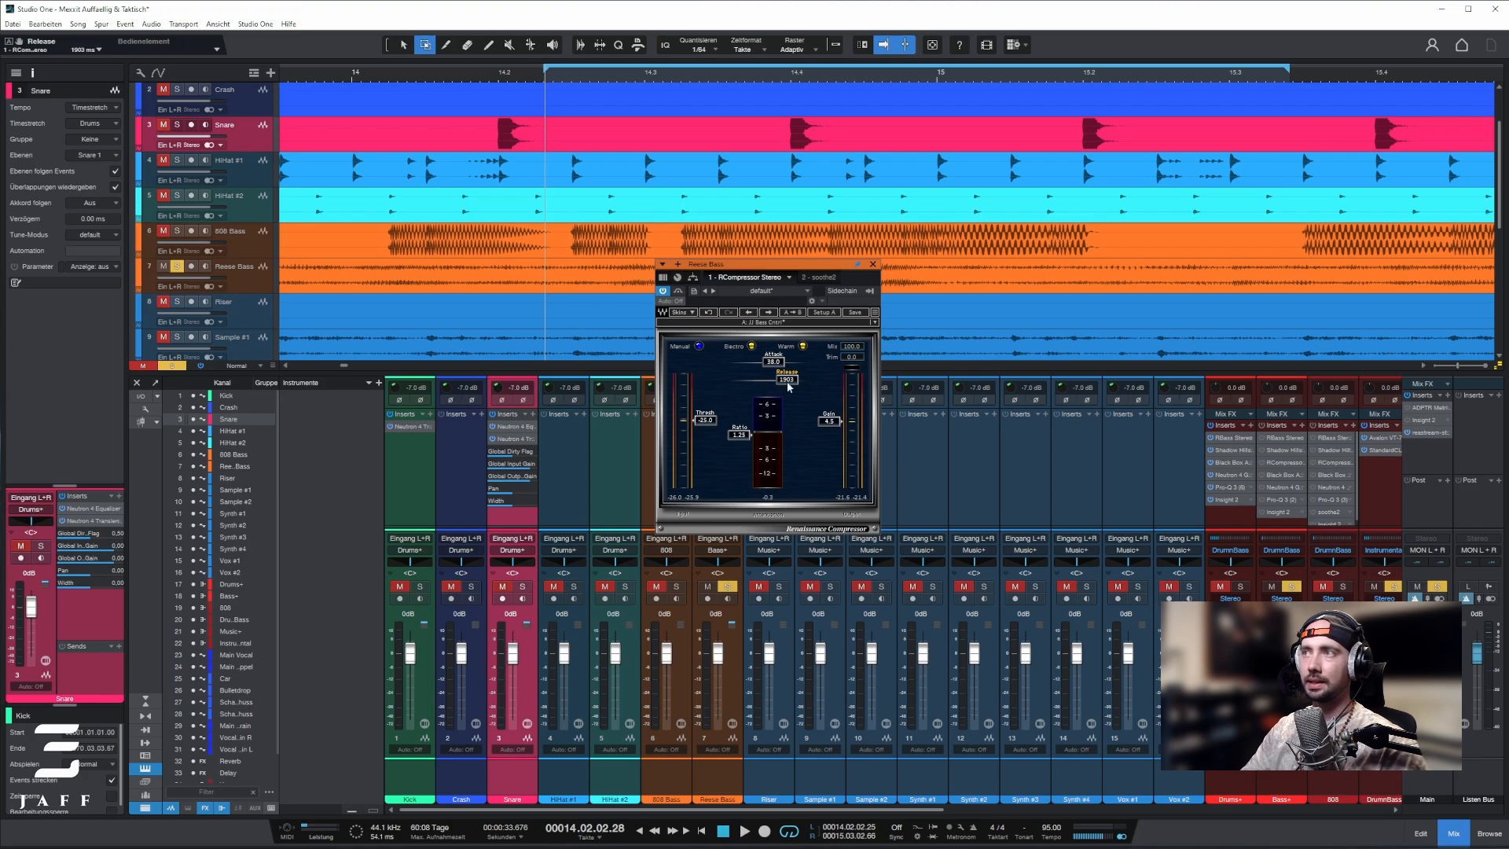
pyautogui.write('1')
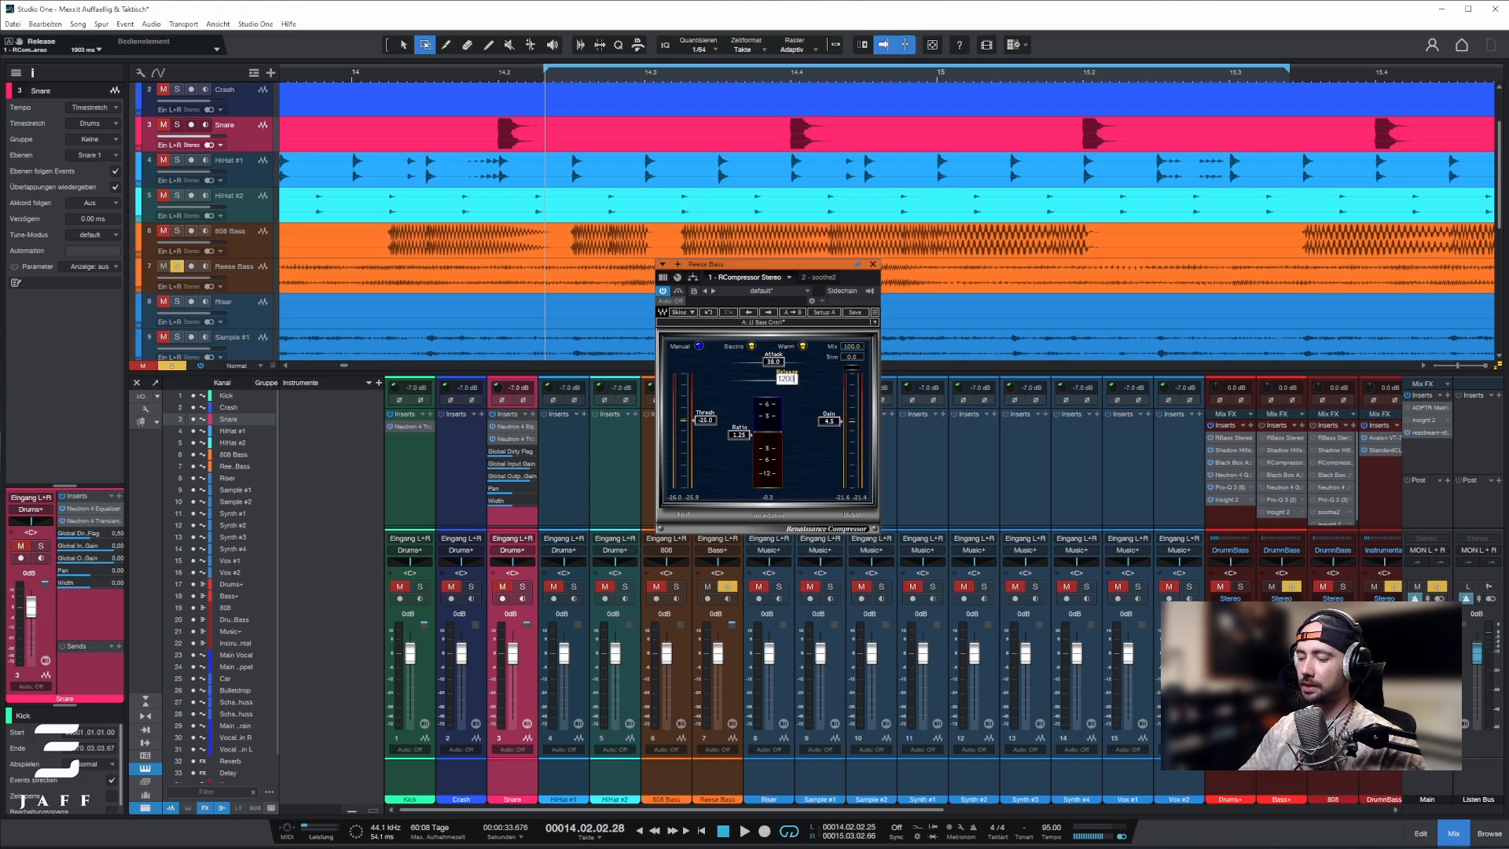
pyautogui.write('200')
pyautogui.press('Return')
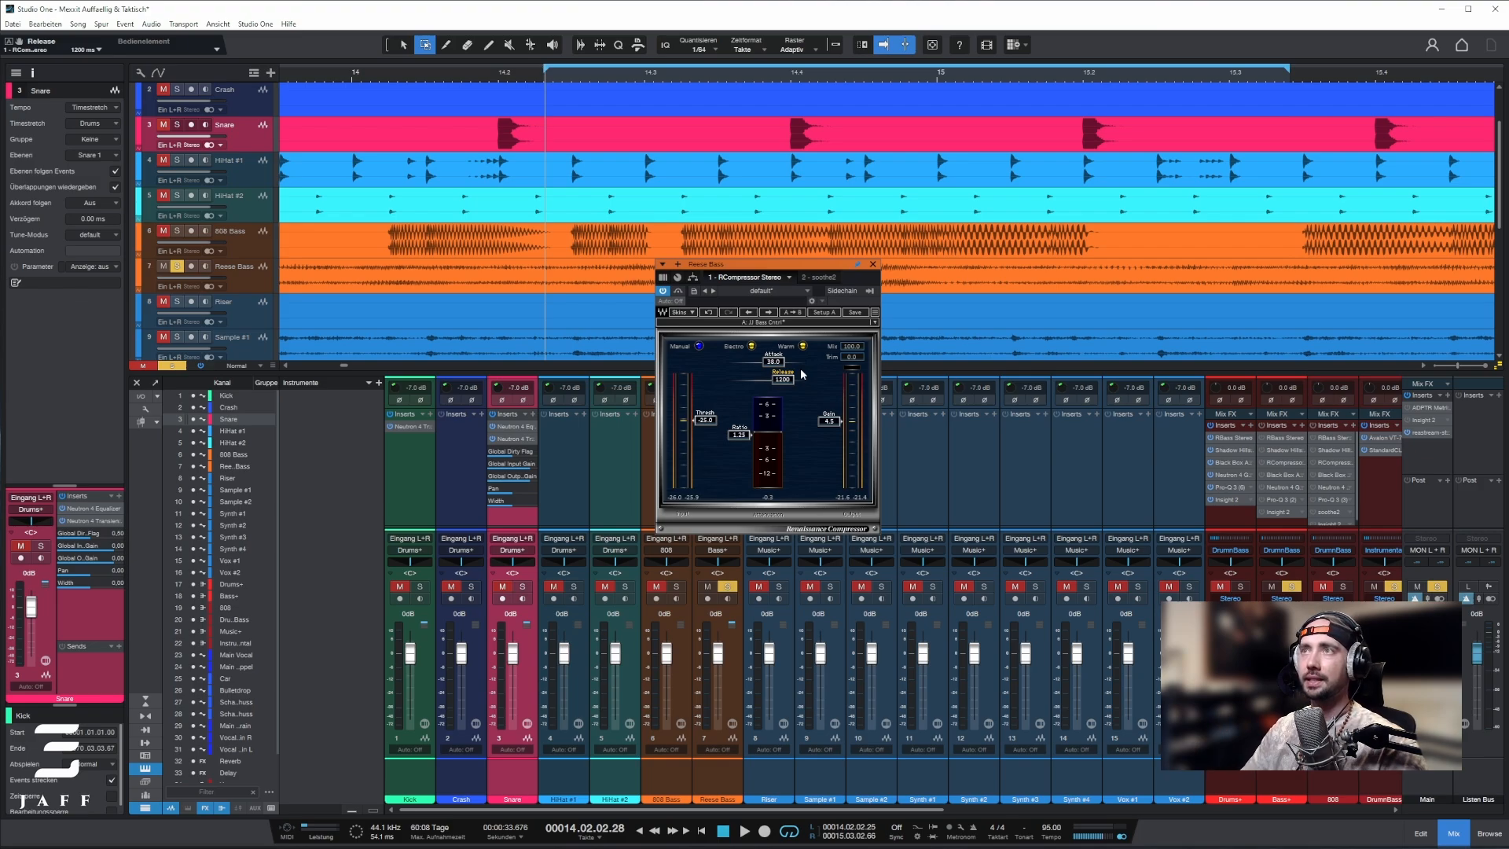
# Lower the RCompressor's threshold to -42.0 during solo playback and compare the Reese Bass with and without compression
pyautogui.click(663, 291)
pyautogui.press('space')
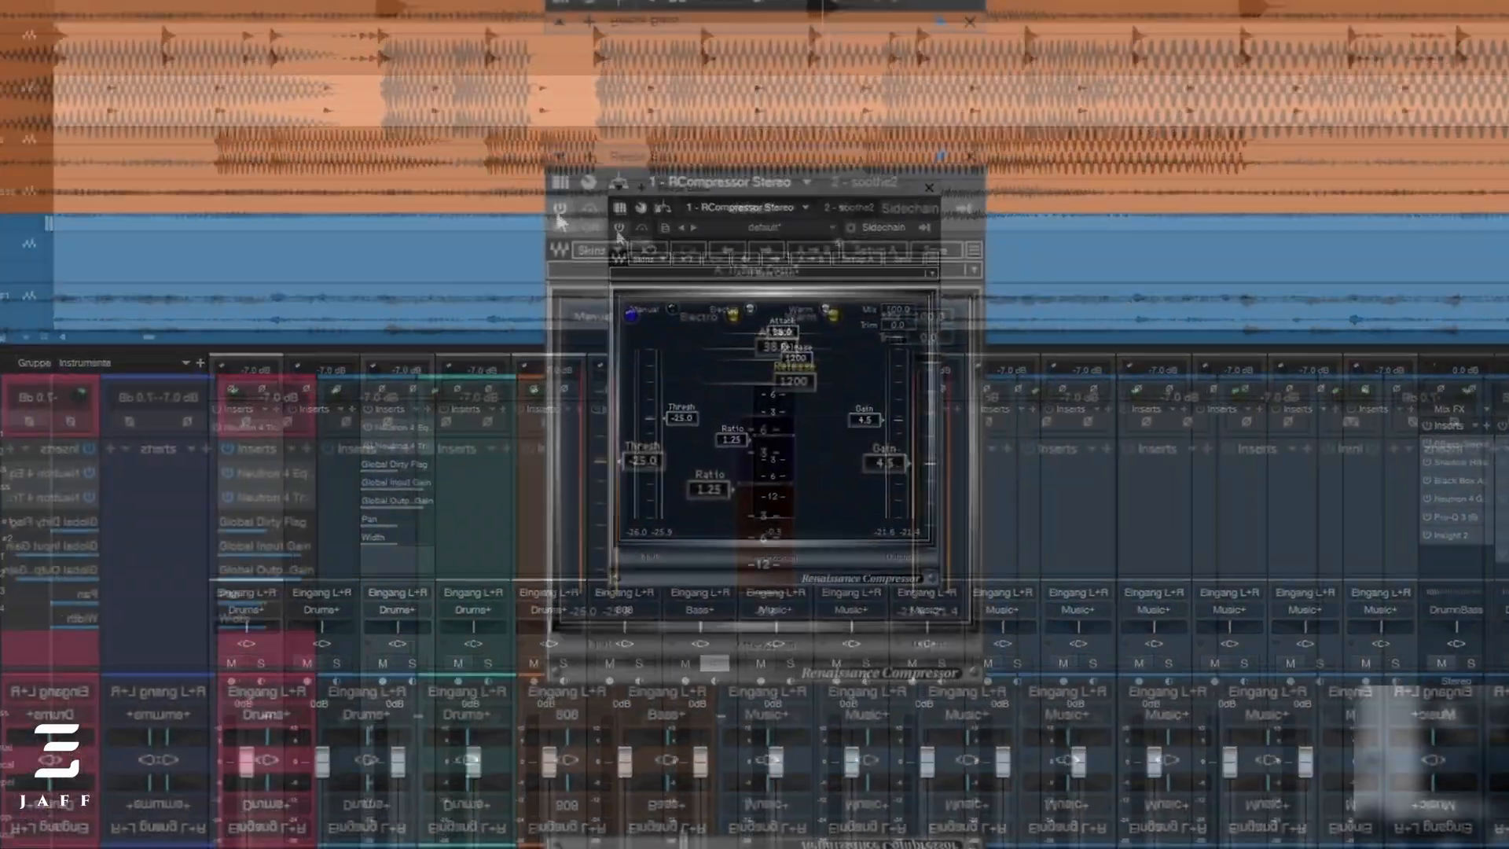
pyautogui.moveTo(618, 470); pyautogui.dragTo(613, 593)
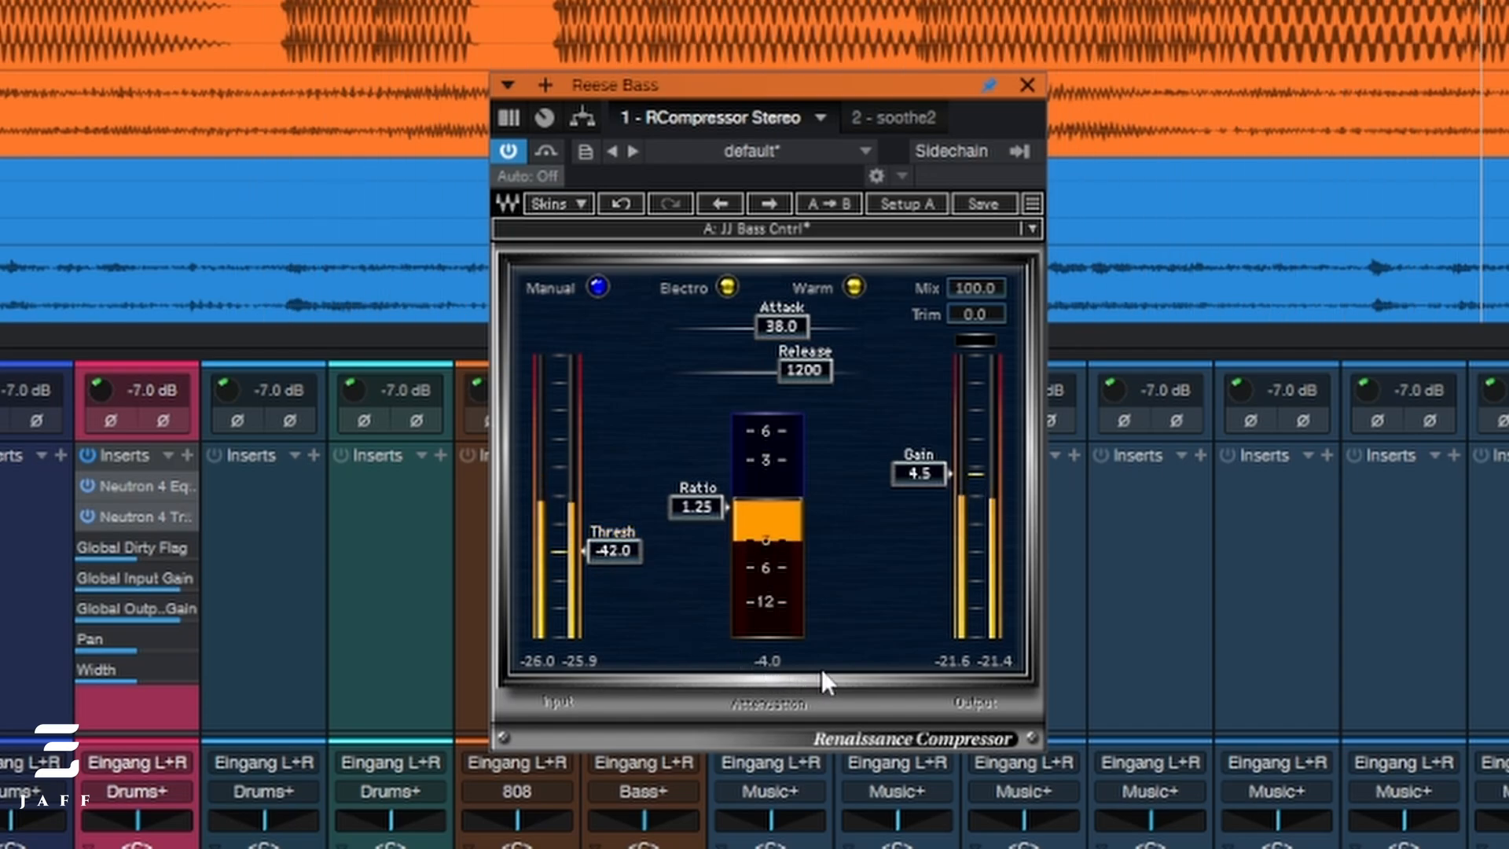
pyautogui.click(548, 151)
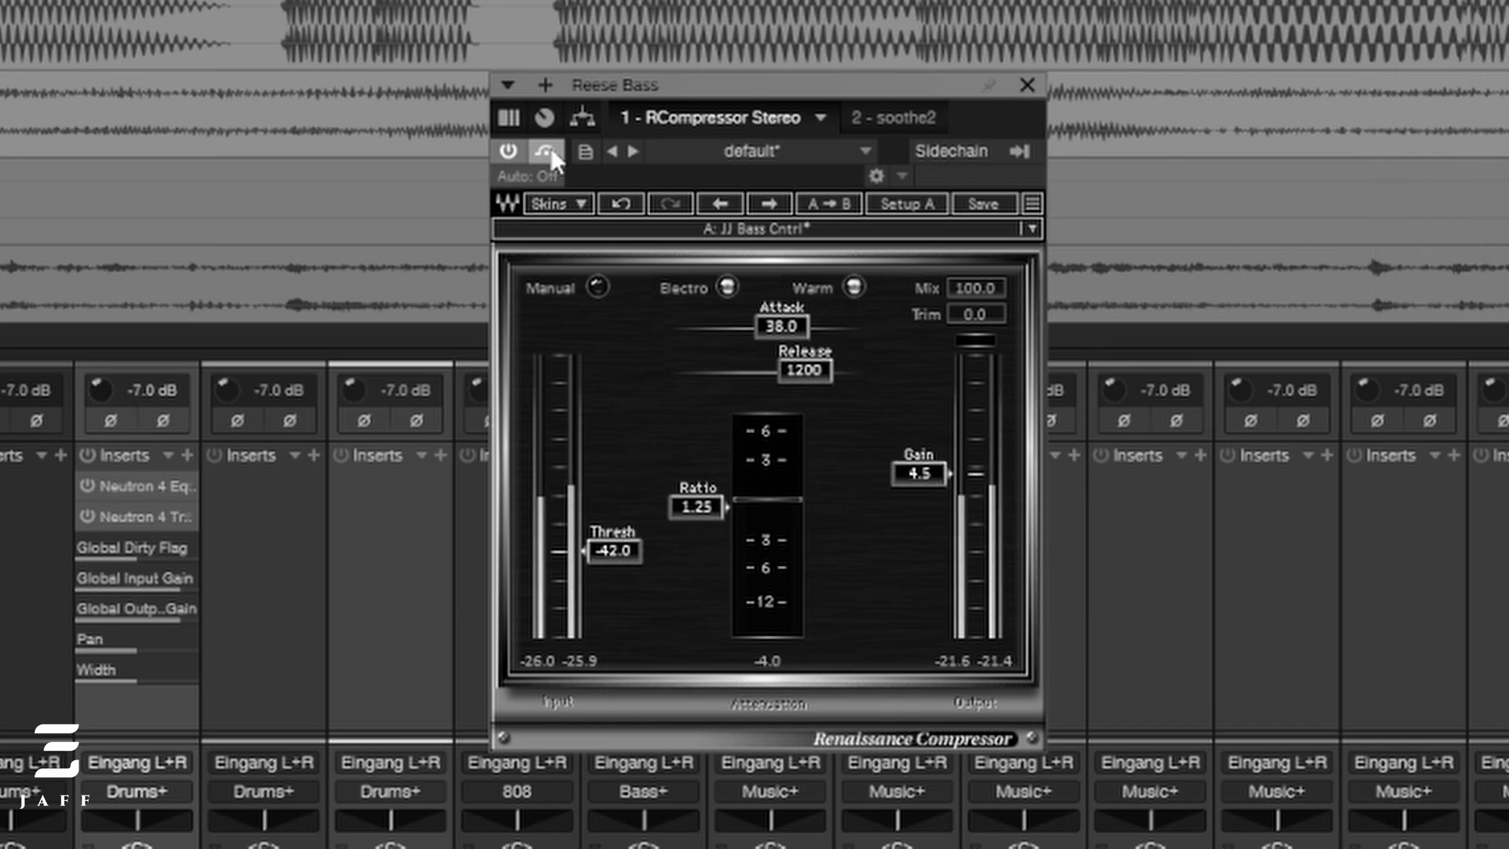
pyautogui.click(548, 151)
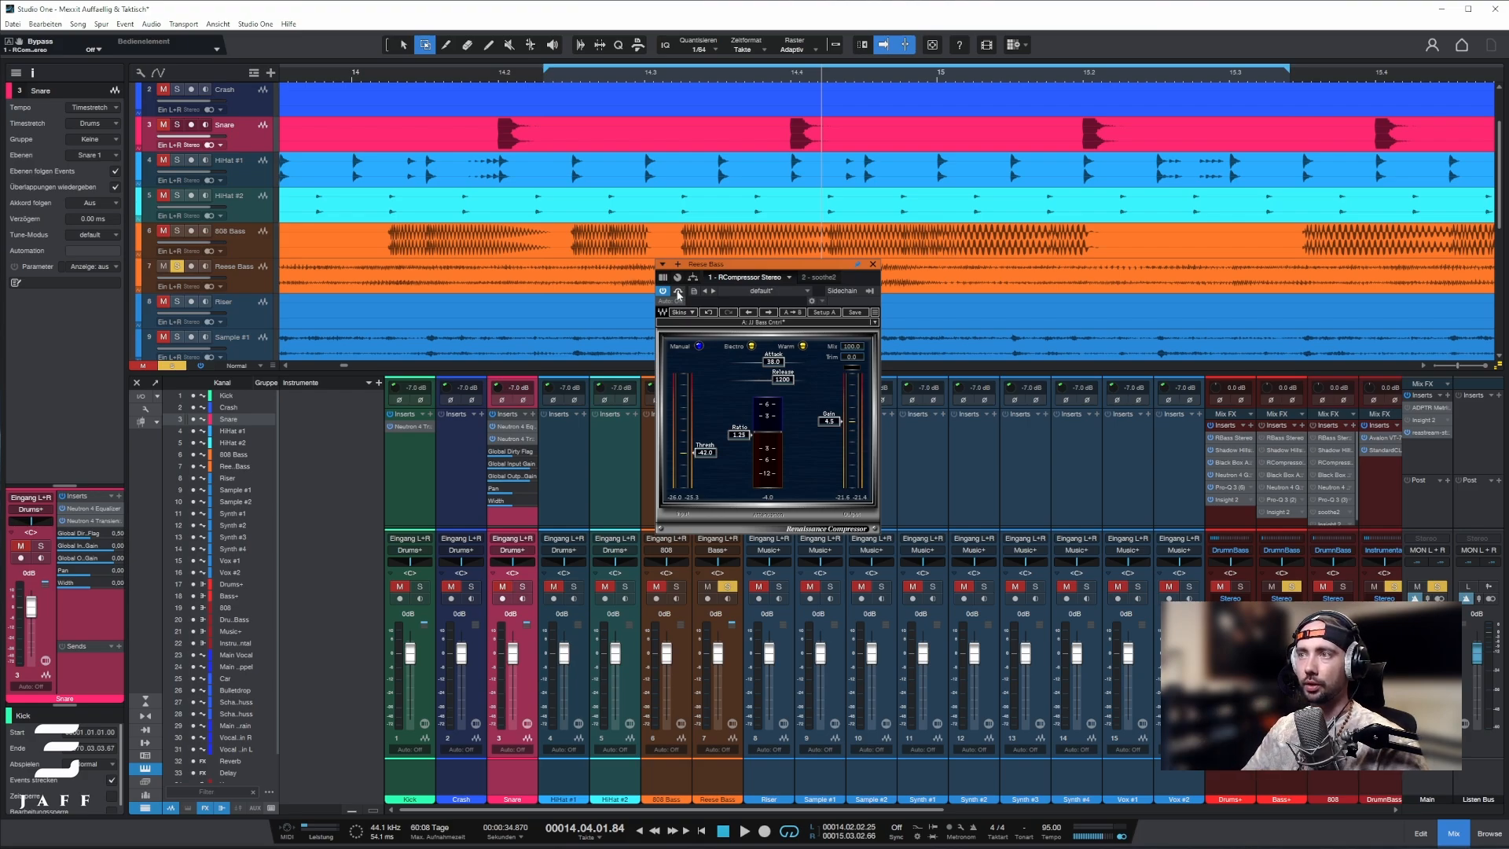
# Unsolo and unmute the Reese Bass, then play the full beat with the RCompressor switched off and back on
pyautogui.click(727, 588)
pyautogui.click(707, 588)
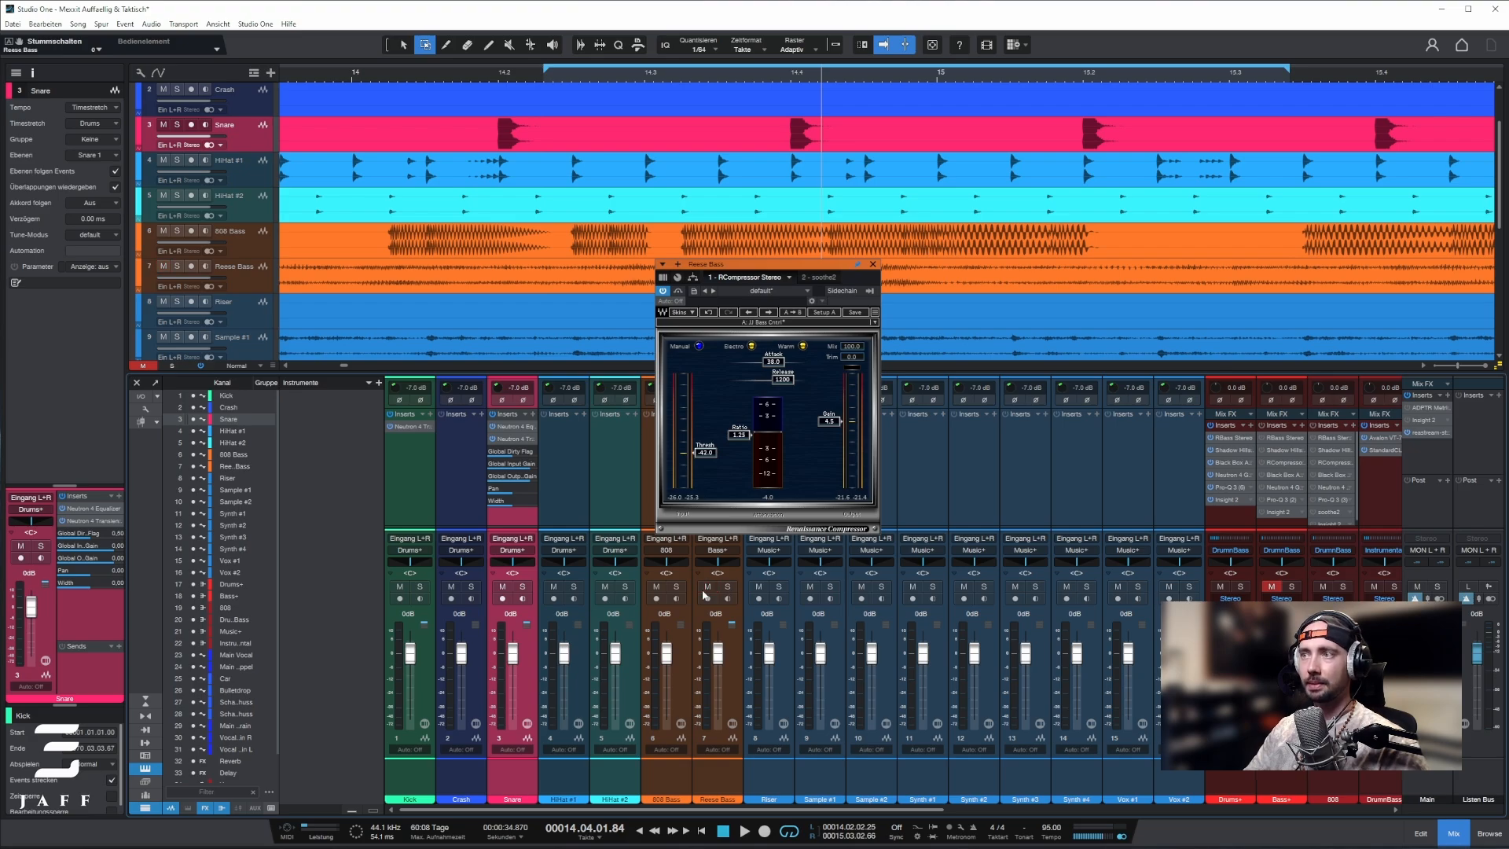
pyautogui.press('space')
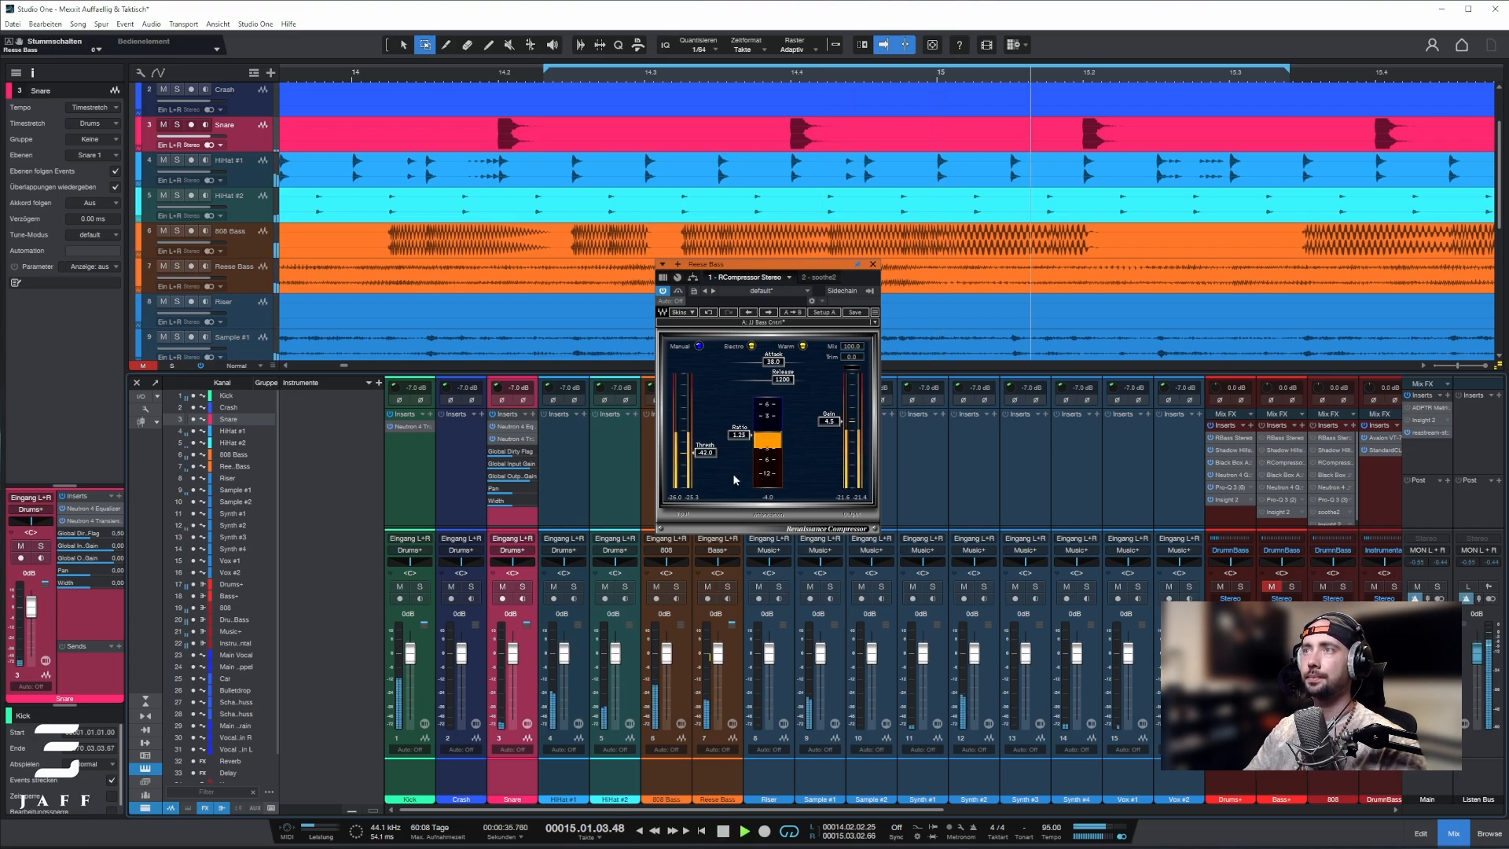
pyautogui.click(663, 292)
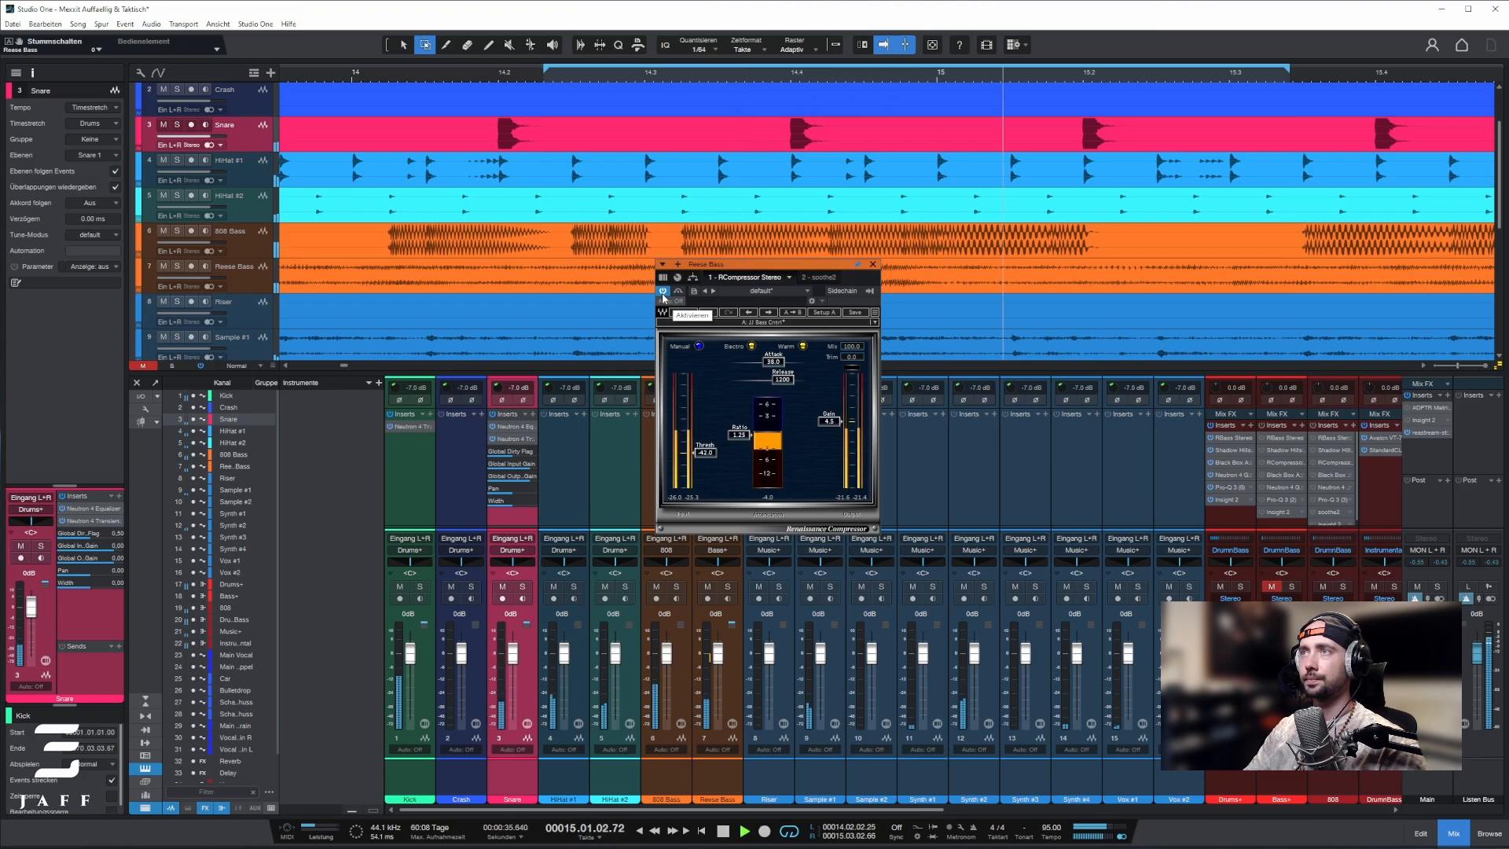
pyautogui.click(662, 293)
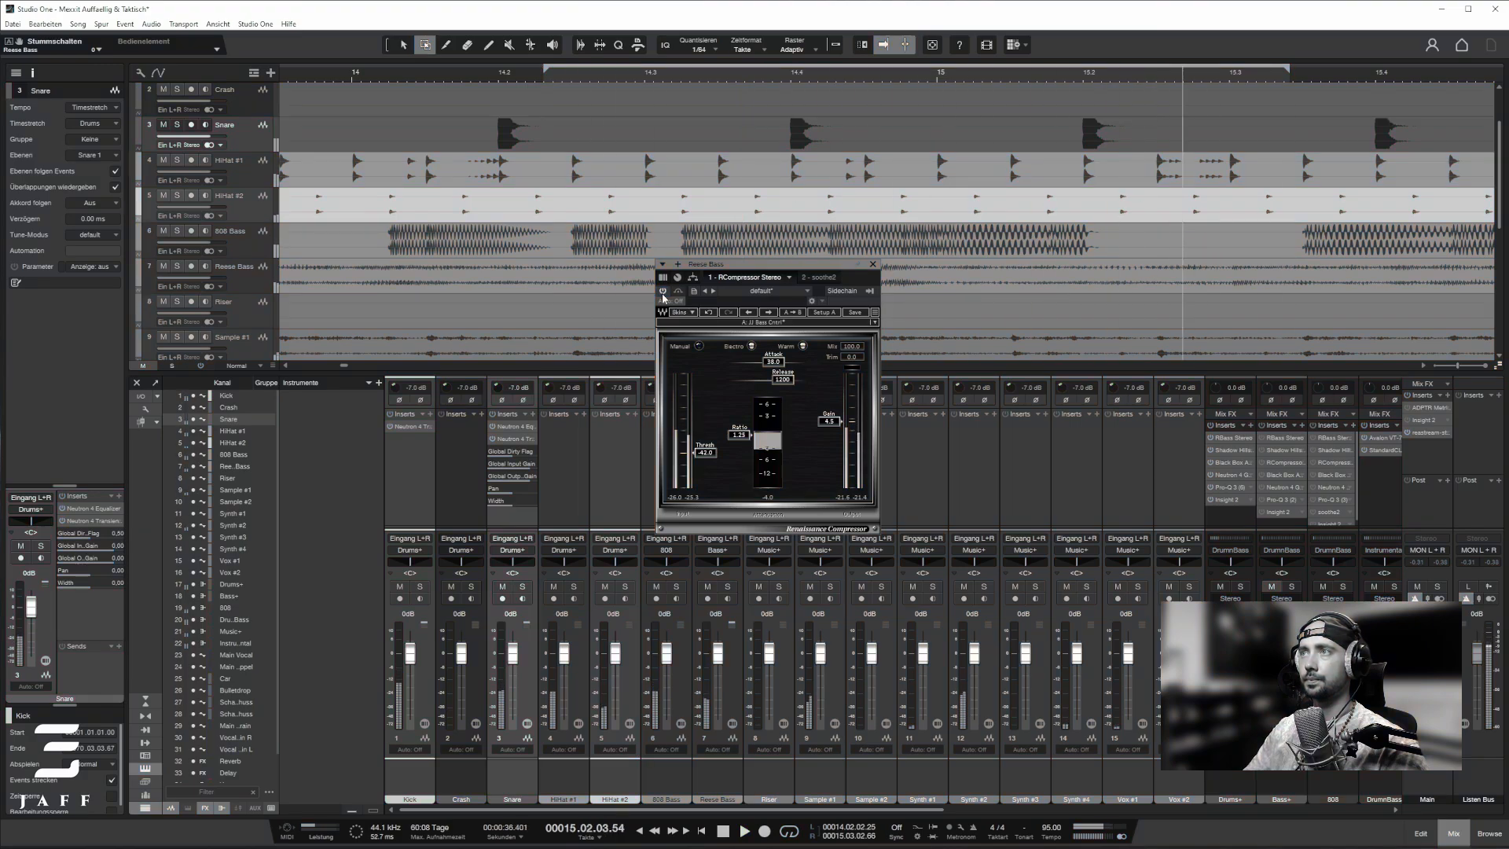
pyautogui.click(663, 291)
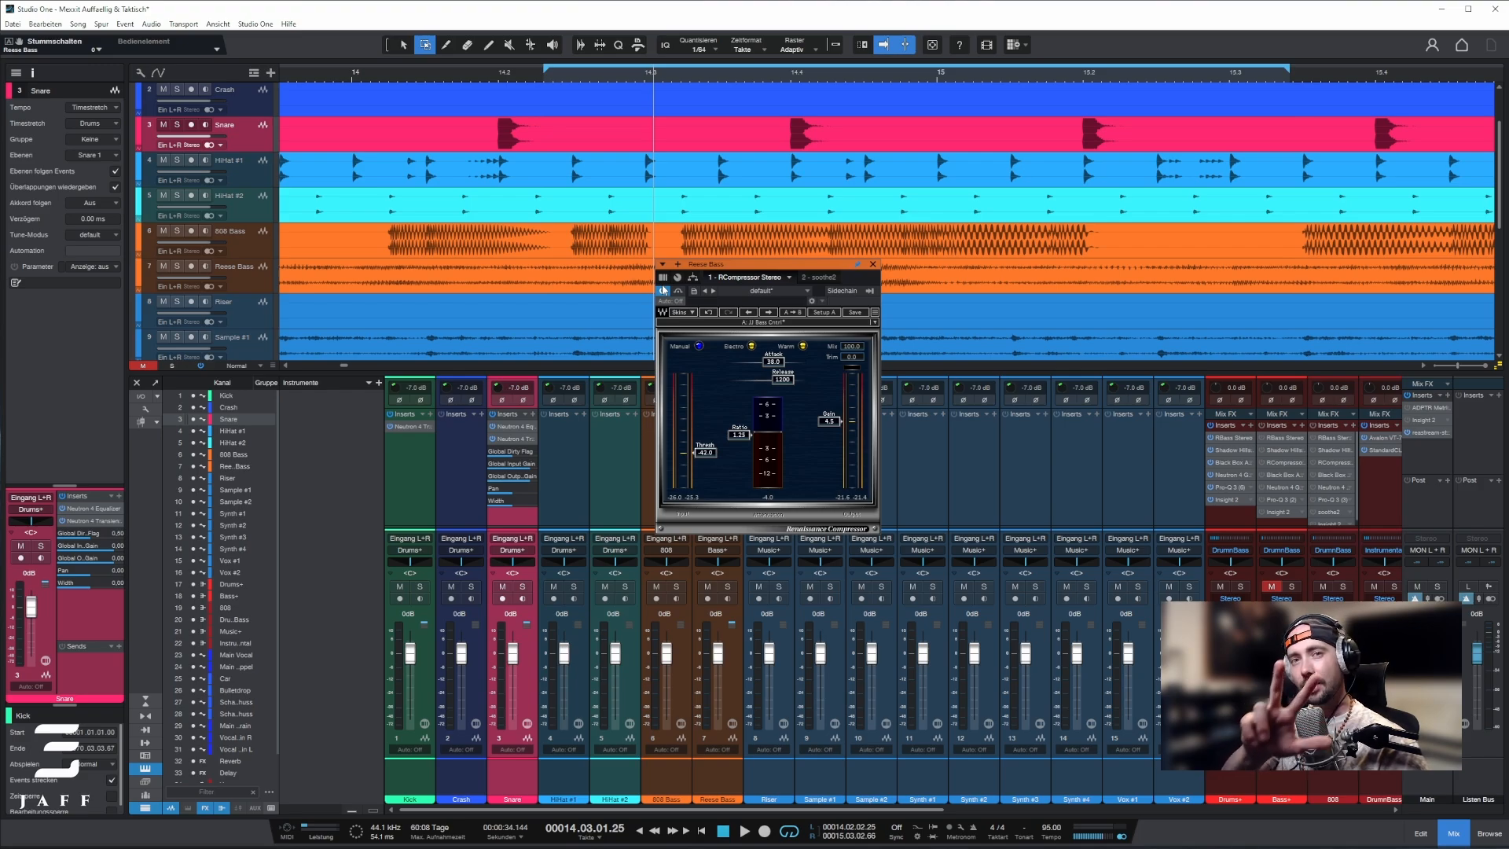
# Open soothe2 on the Reese Bass channel, move its window aside and play the beat to watch its processing
pyautogui.moveTo(784, 269); pyautogui.dragTo(789, 269)
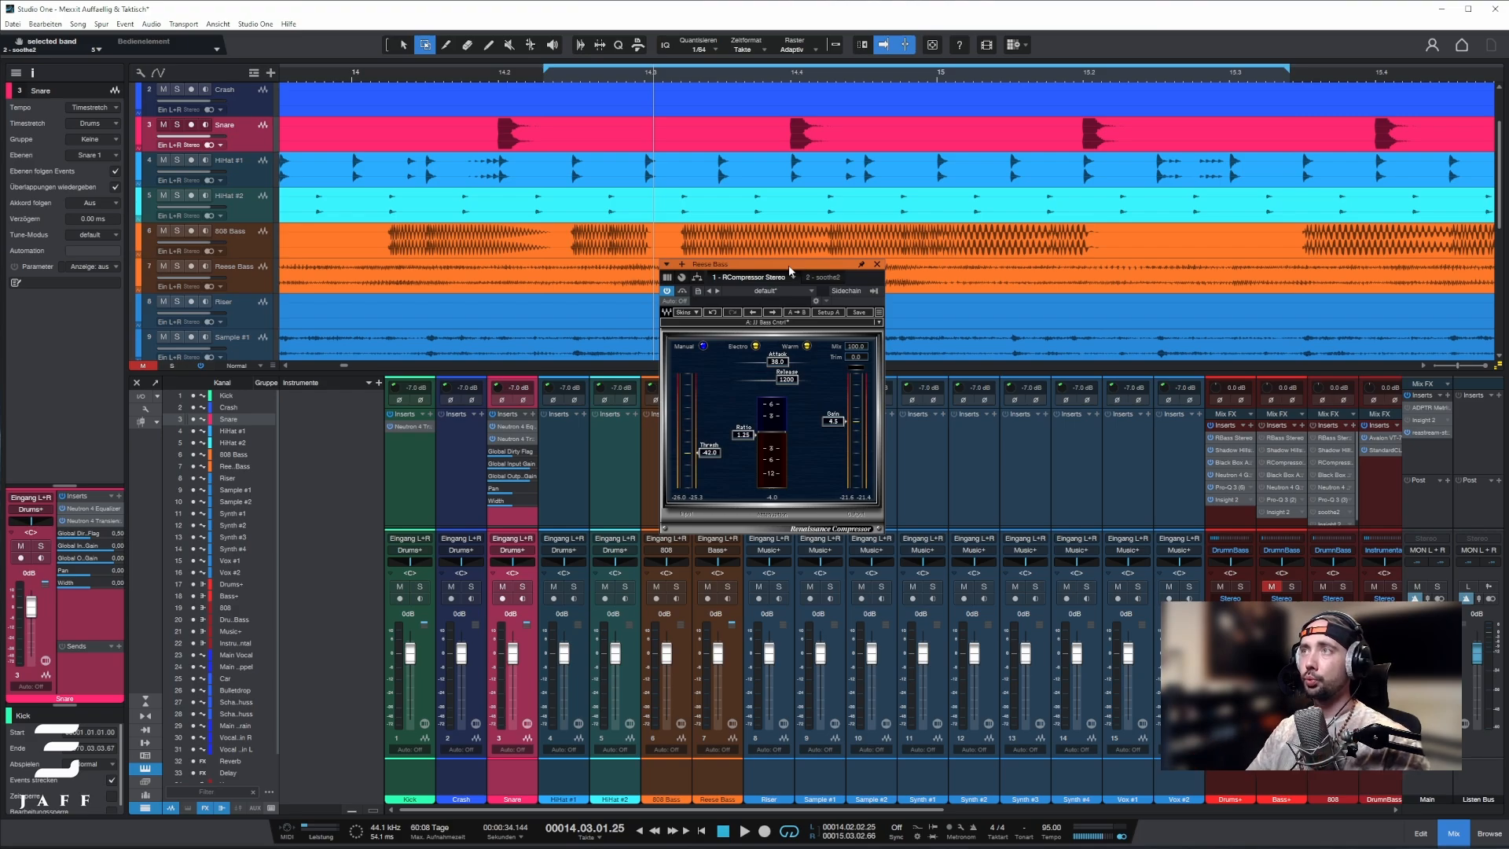
pyautogui.click(818, 277)
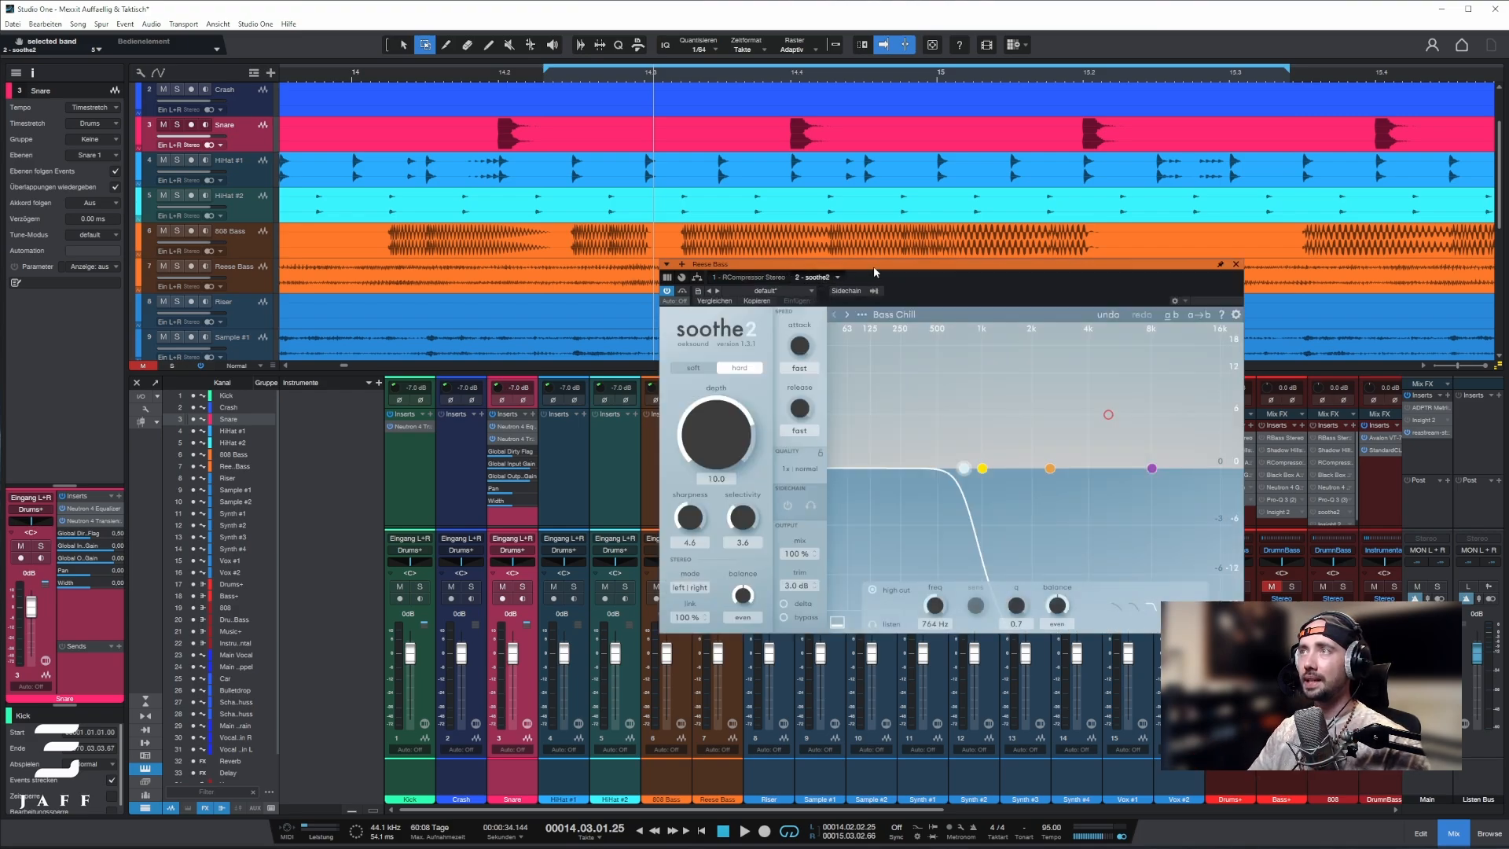
pyautogui.moveTo(874, 266); pyautogui.dragTo(521, 266)
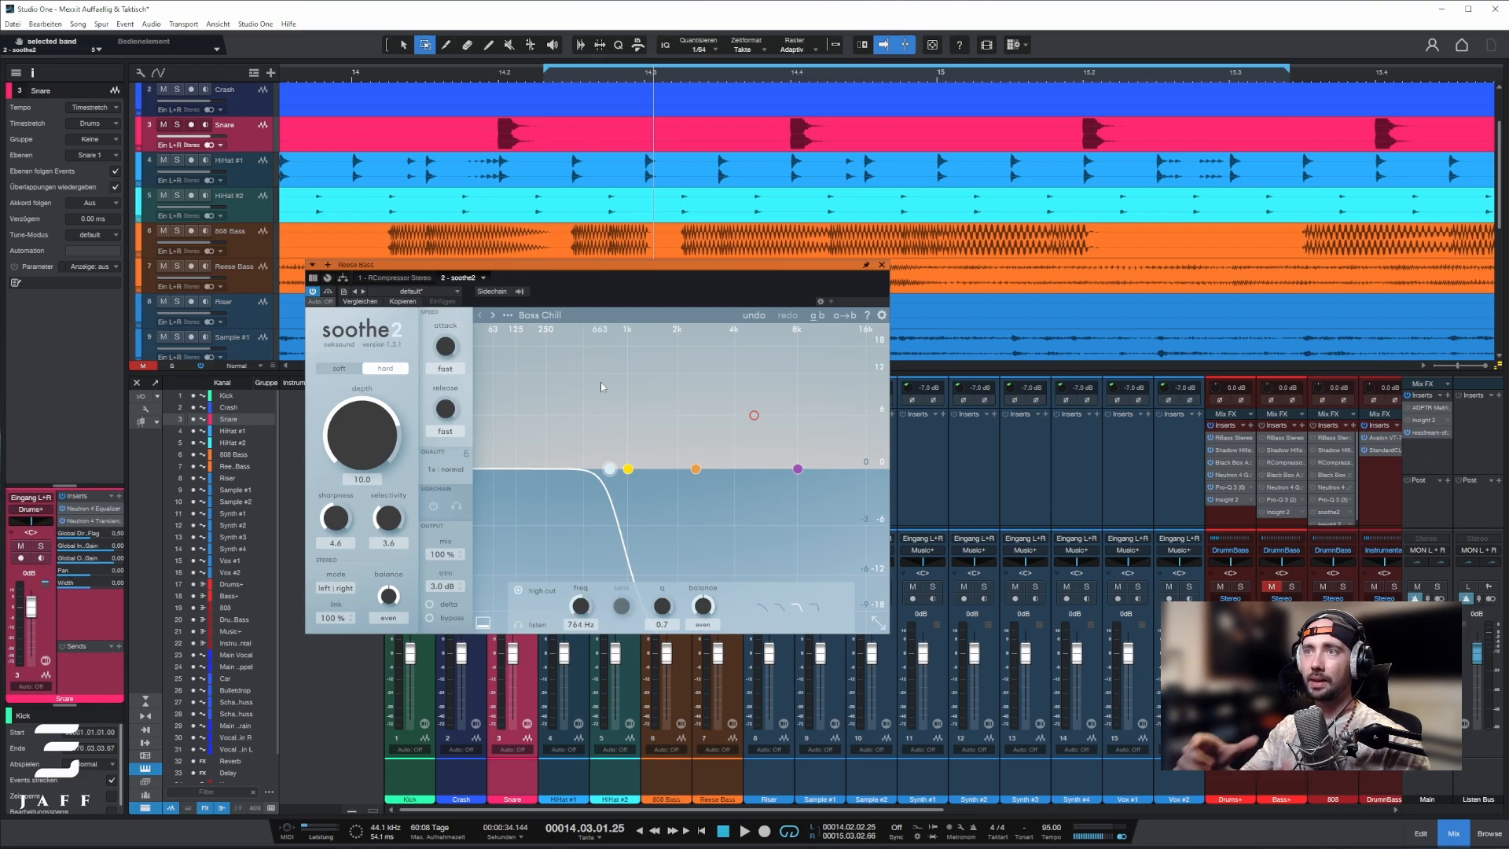
pyautogui.press('space')
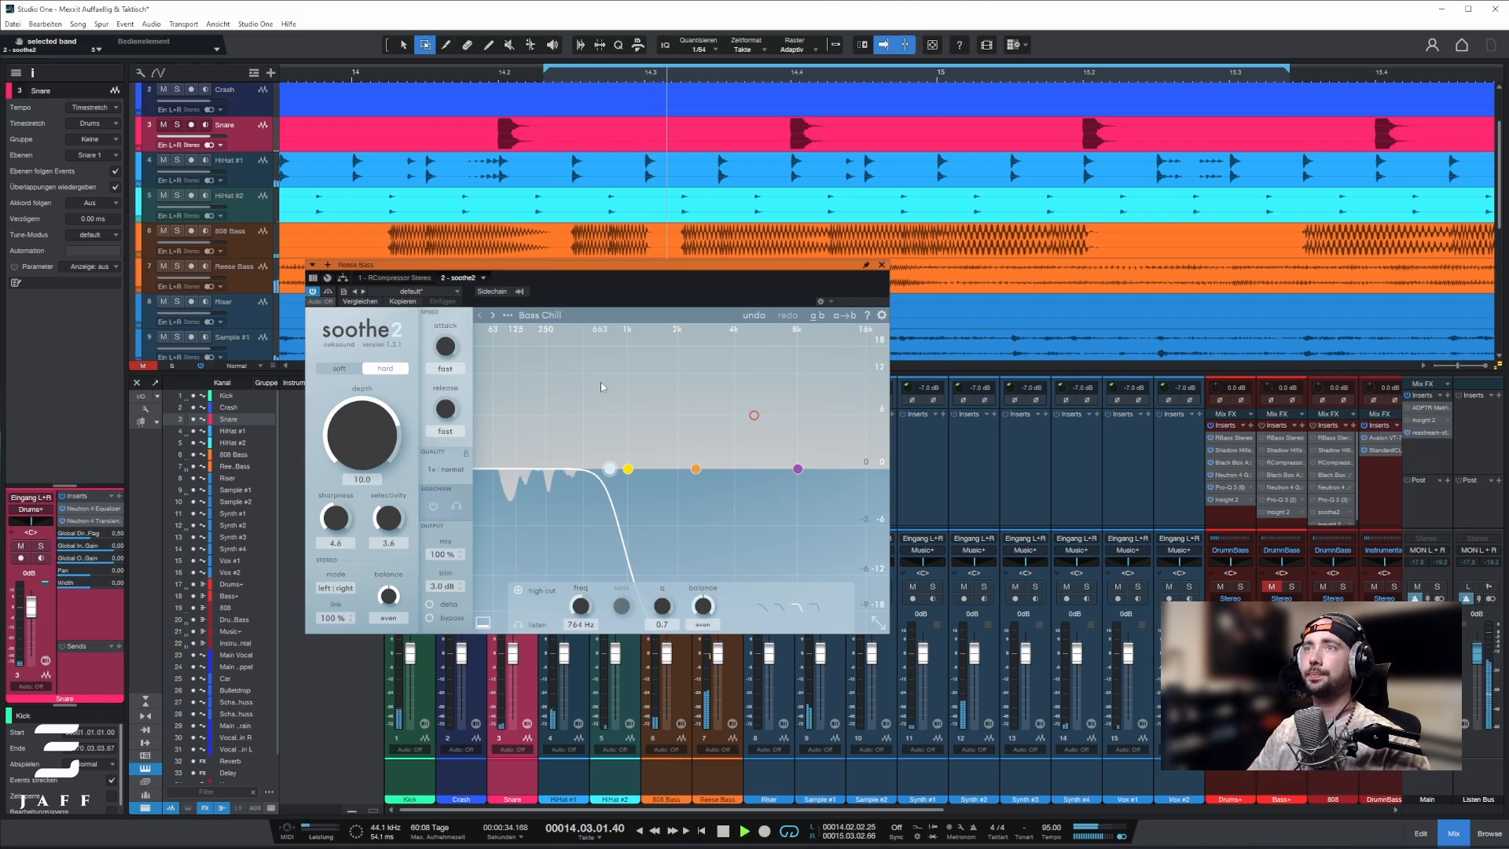
# Compare the Reese Bass with soothe2 bypassed and active, first in the full beat and again with the channel soloed
pyautogui.click(329, 293)
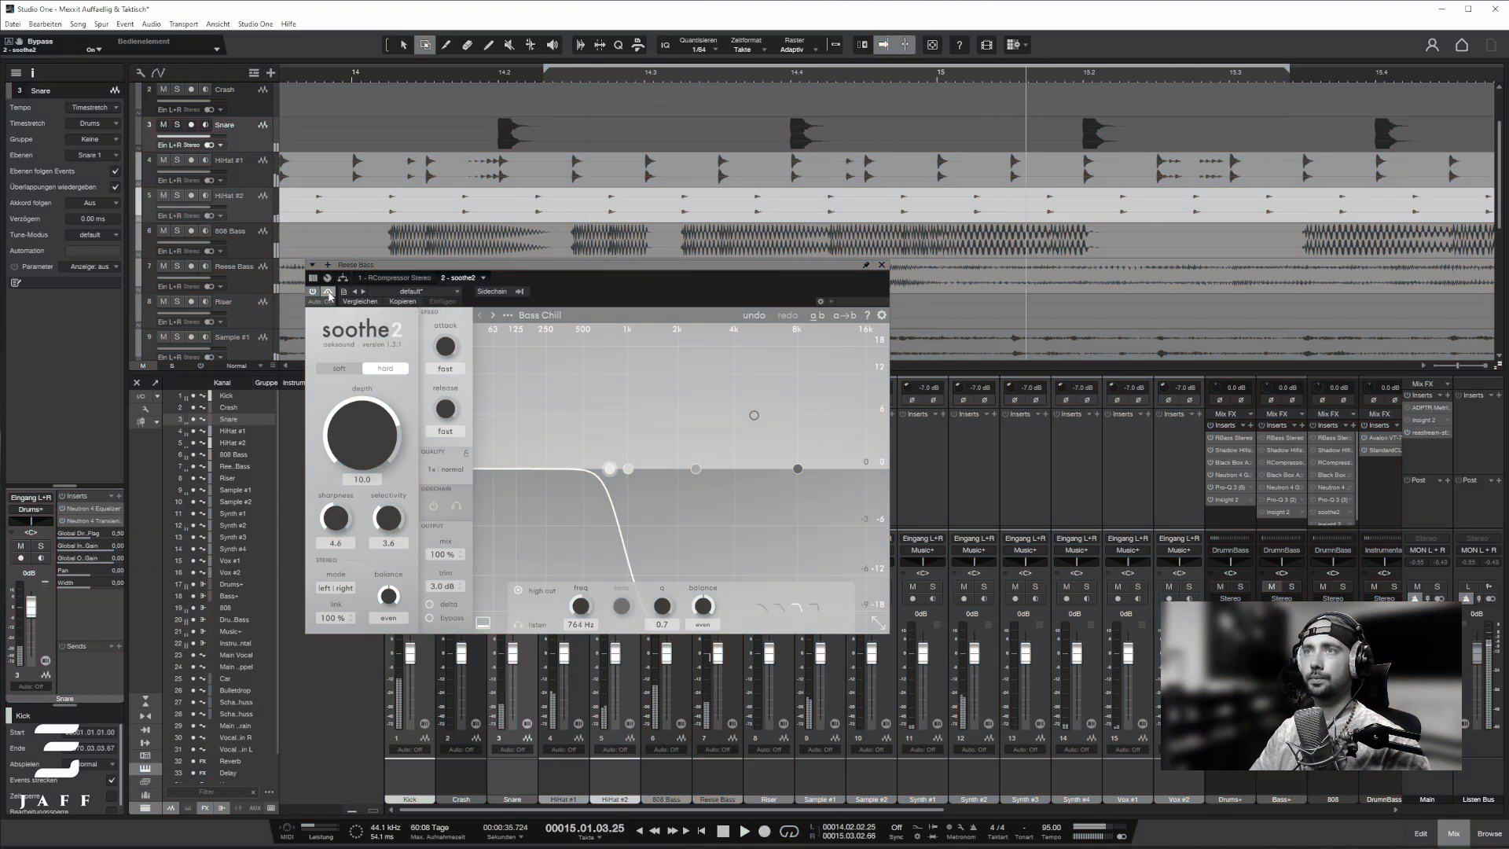
pyautogui.click(328, 293)
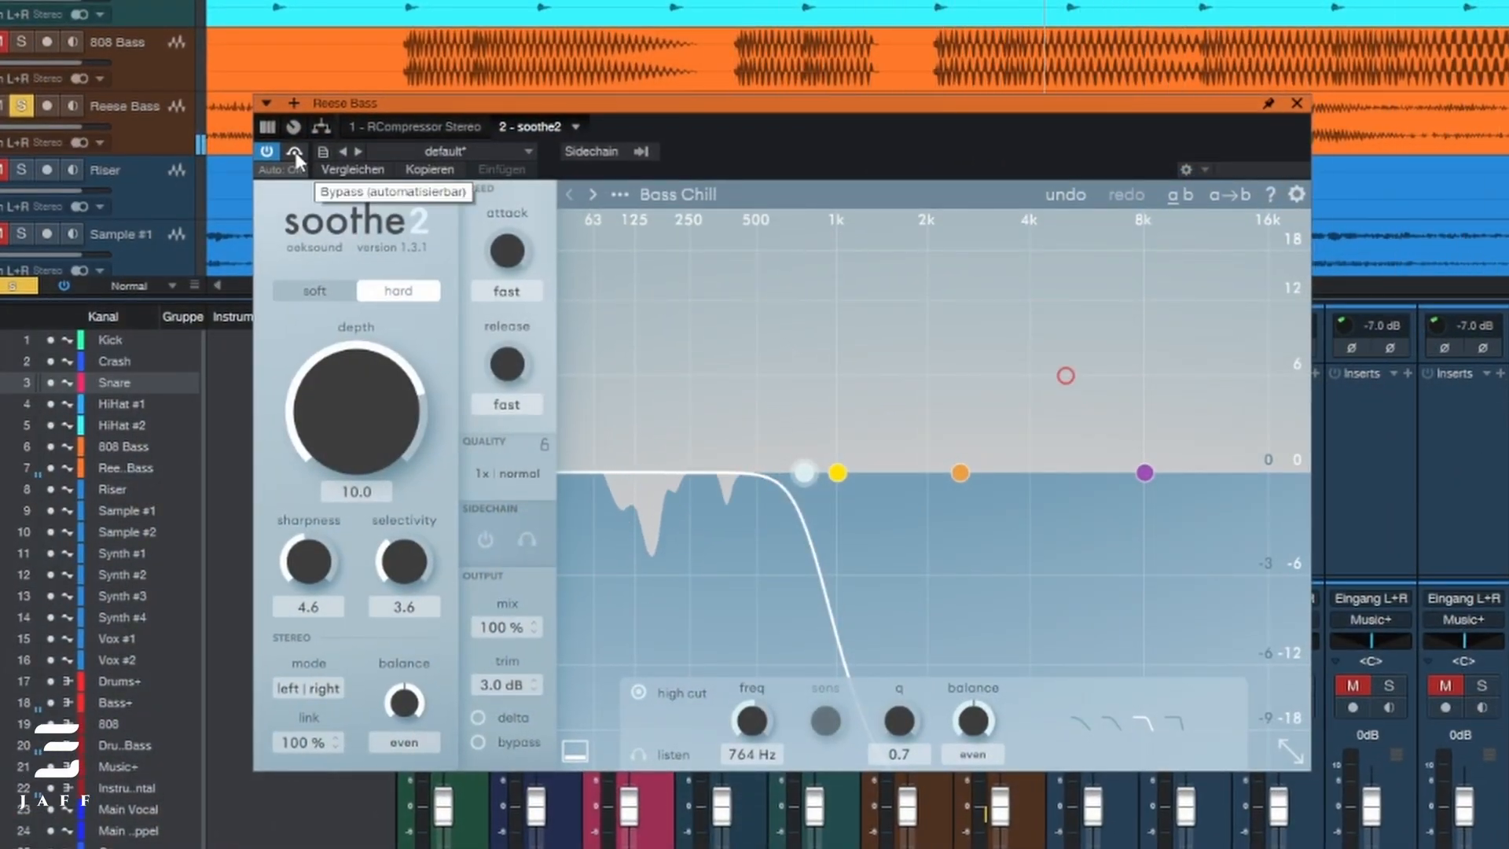
pyautogui.click(295, 153)
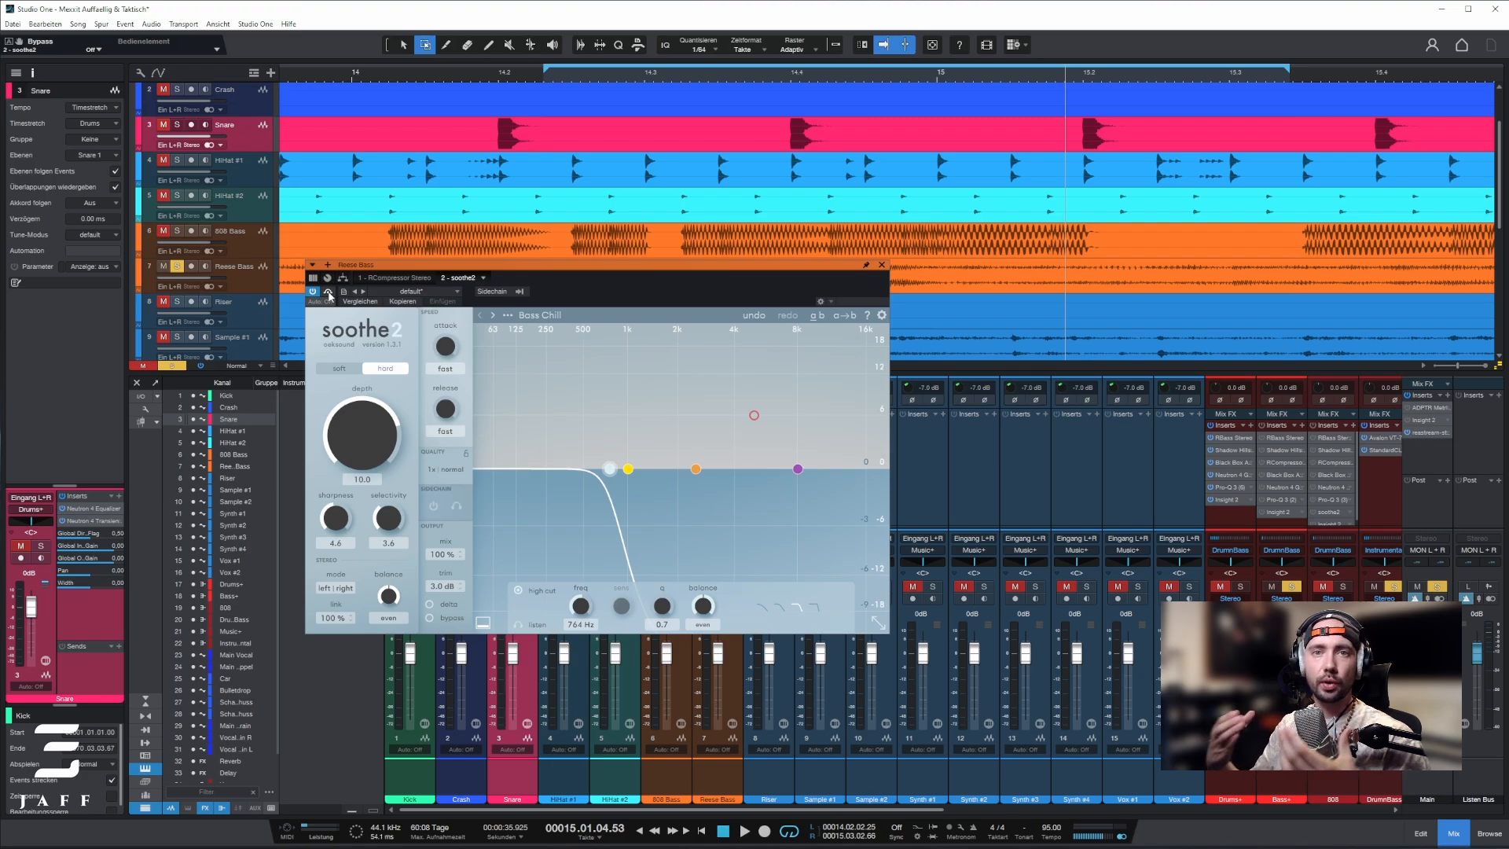
# Open soothe2 on the 808 bus and inspect its depth control and the list of channels available as sidechain source
pyautogui.hscroll(3, 1320, 597)
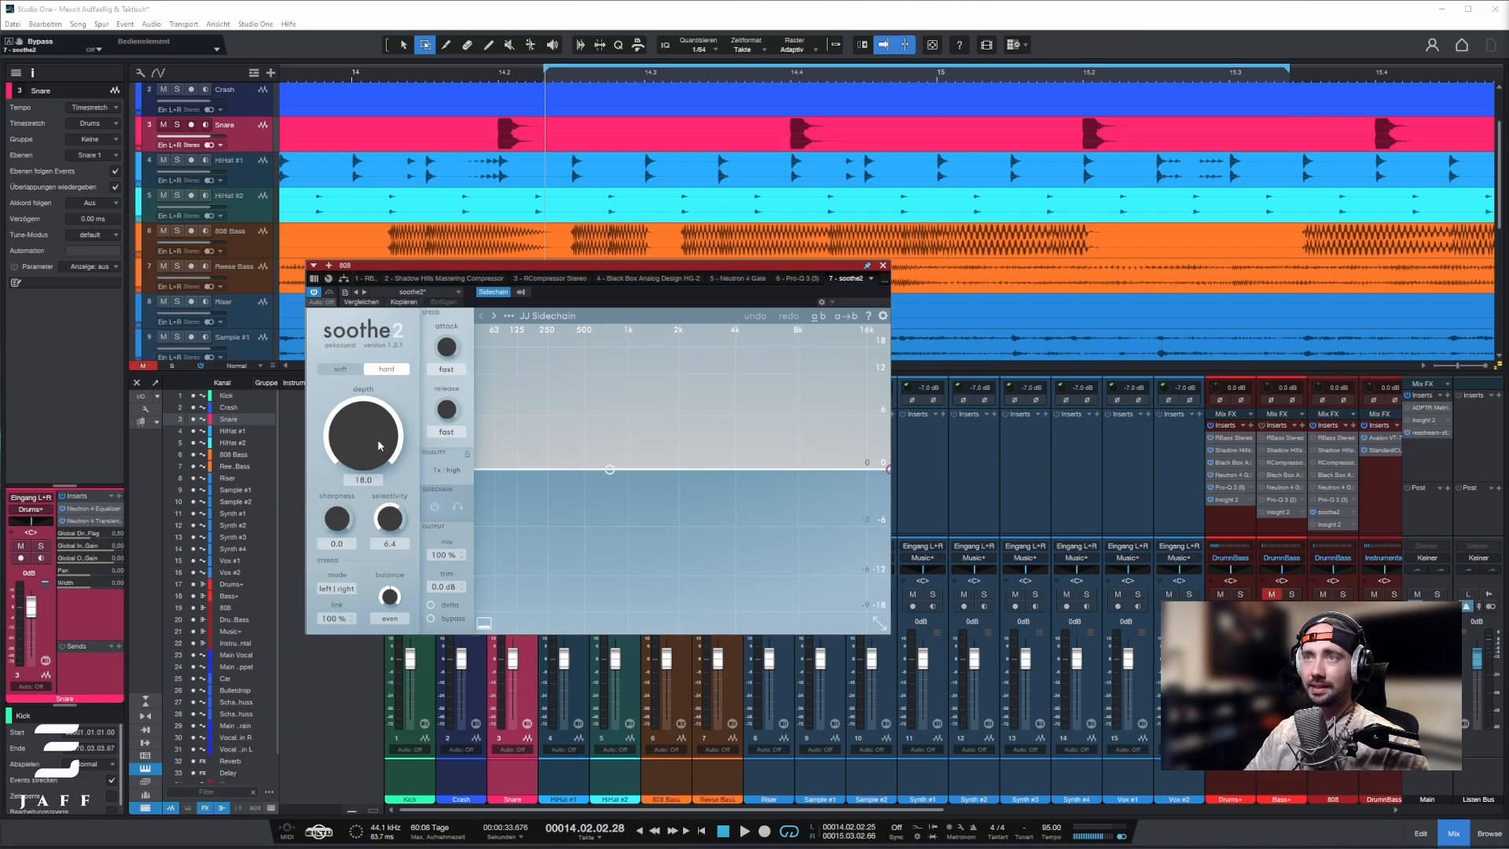
pyautogui.moveTo(377, 438)
pyautogui.mouseDown()
pyautogui.moveTo(378, 495)
pyautogui.moveTo(378, 458)
pyautogui.mouseUp()
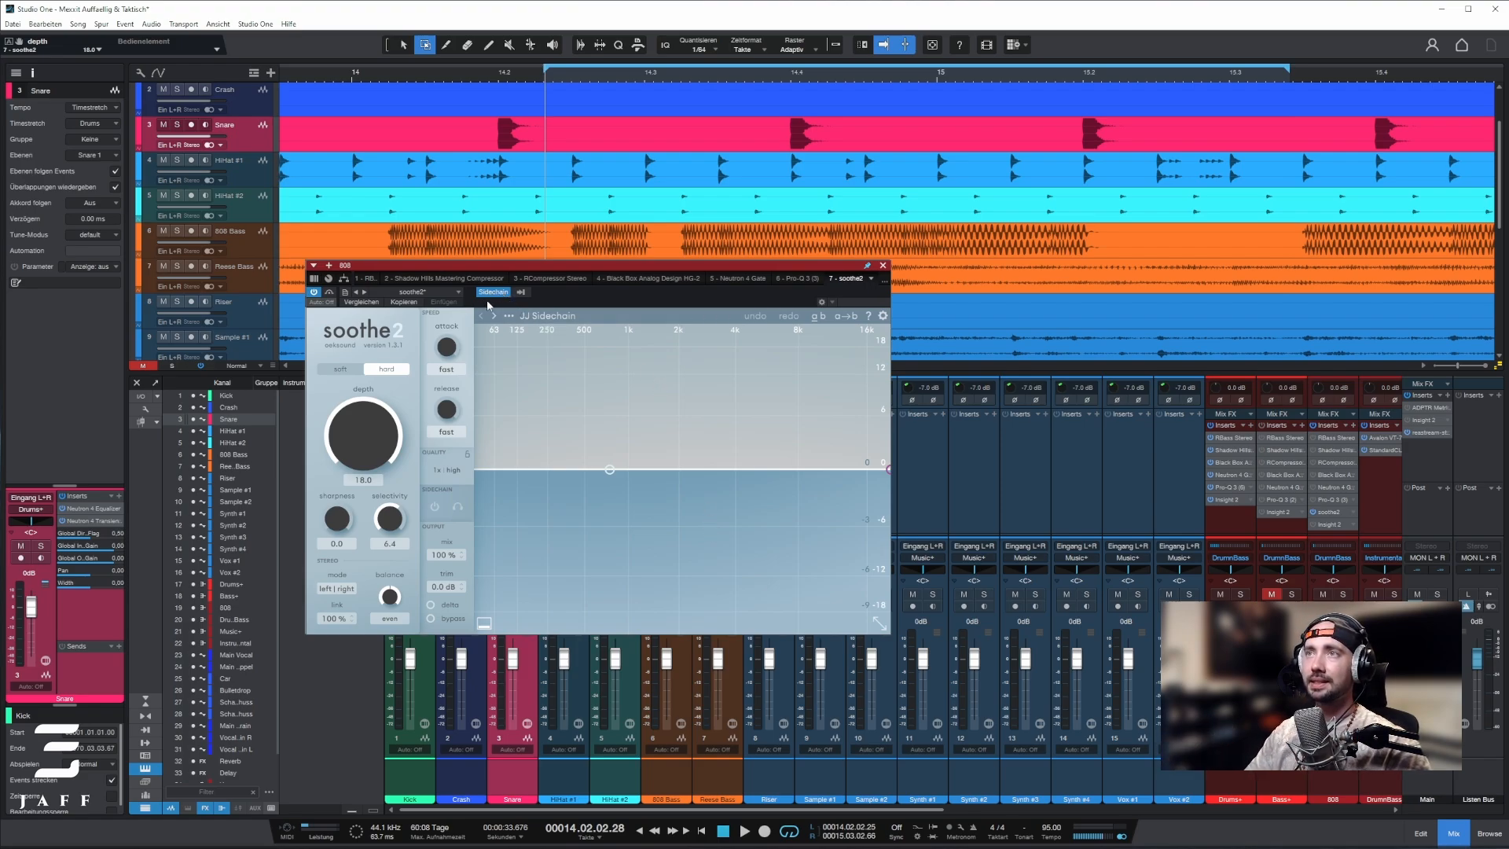
pyautogui.click(523, 292)
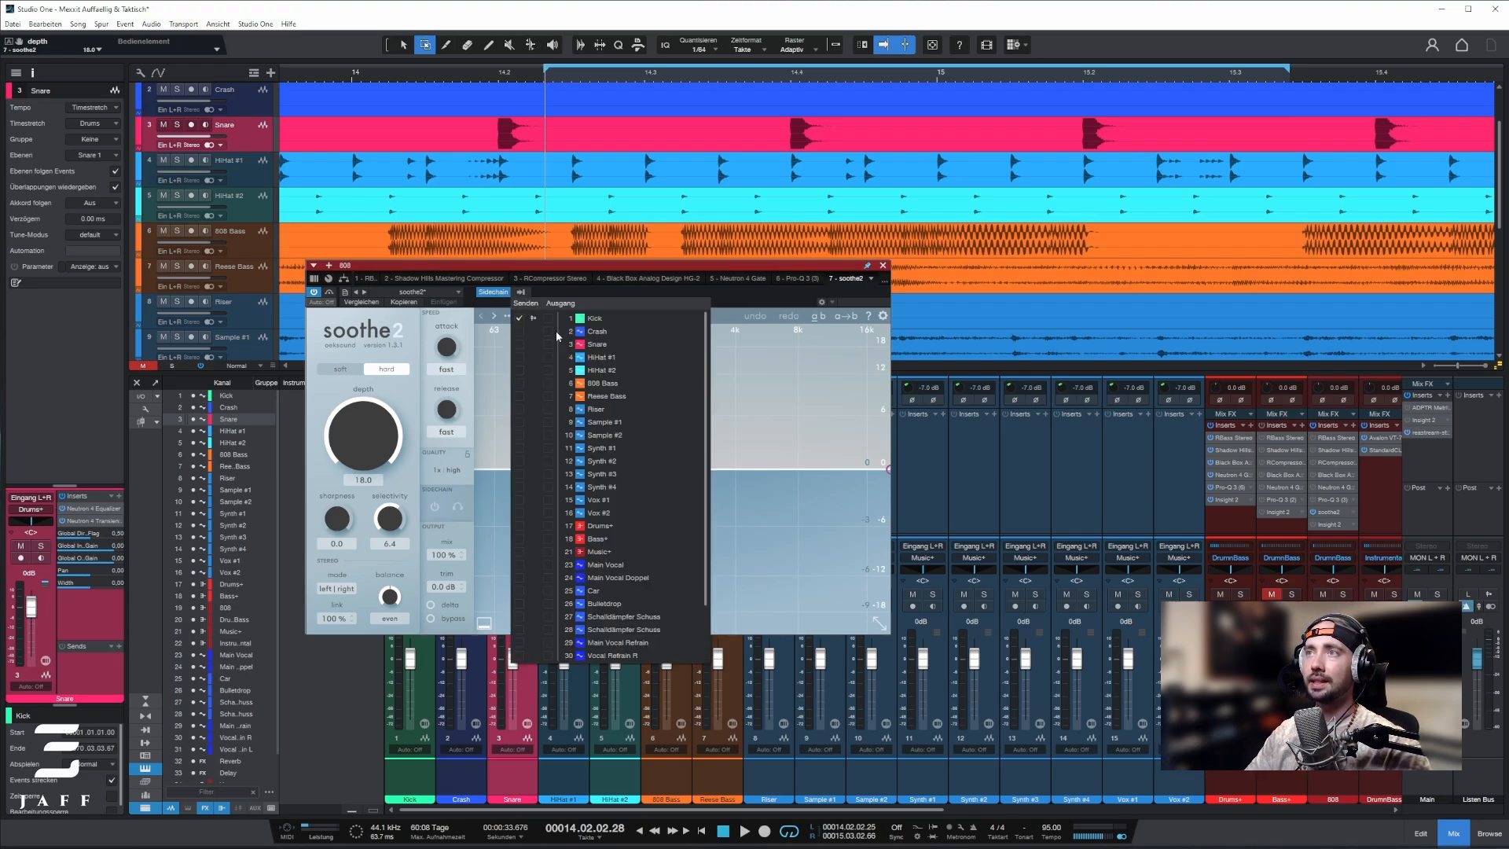
pyautogui.click(755, 302)
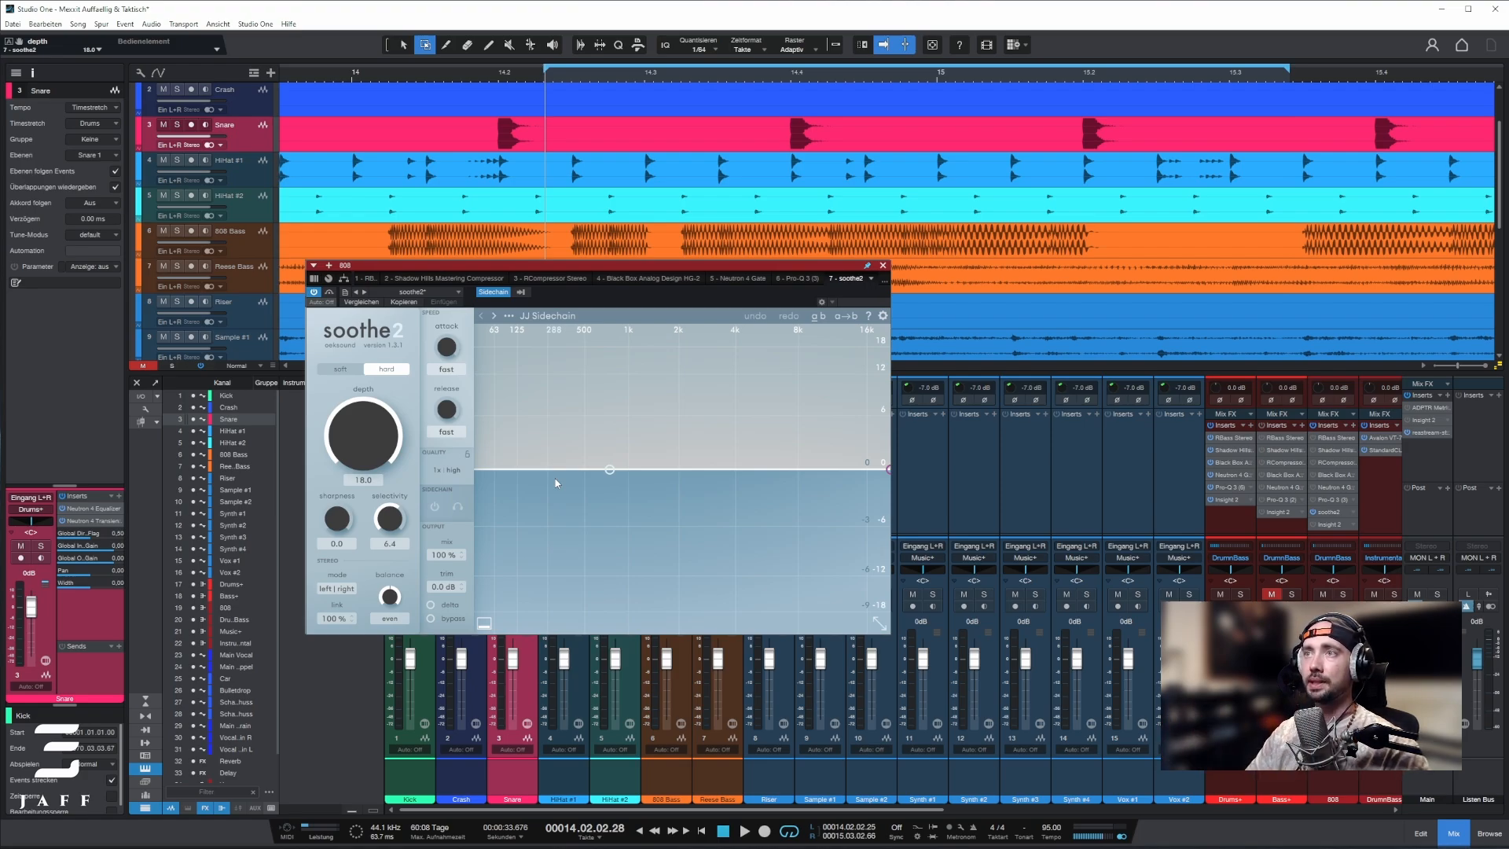
# Play the full beat, then only the kick and 808 Bass soloed, comparing the 808 bus's sidechained soothe2 off and on
pyautogui.press('space')
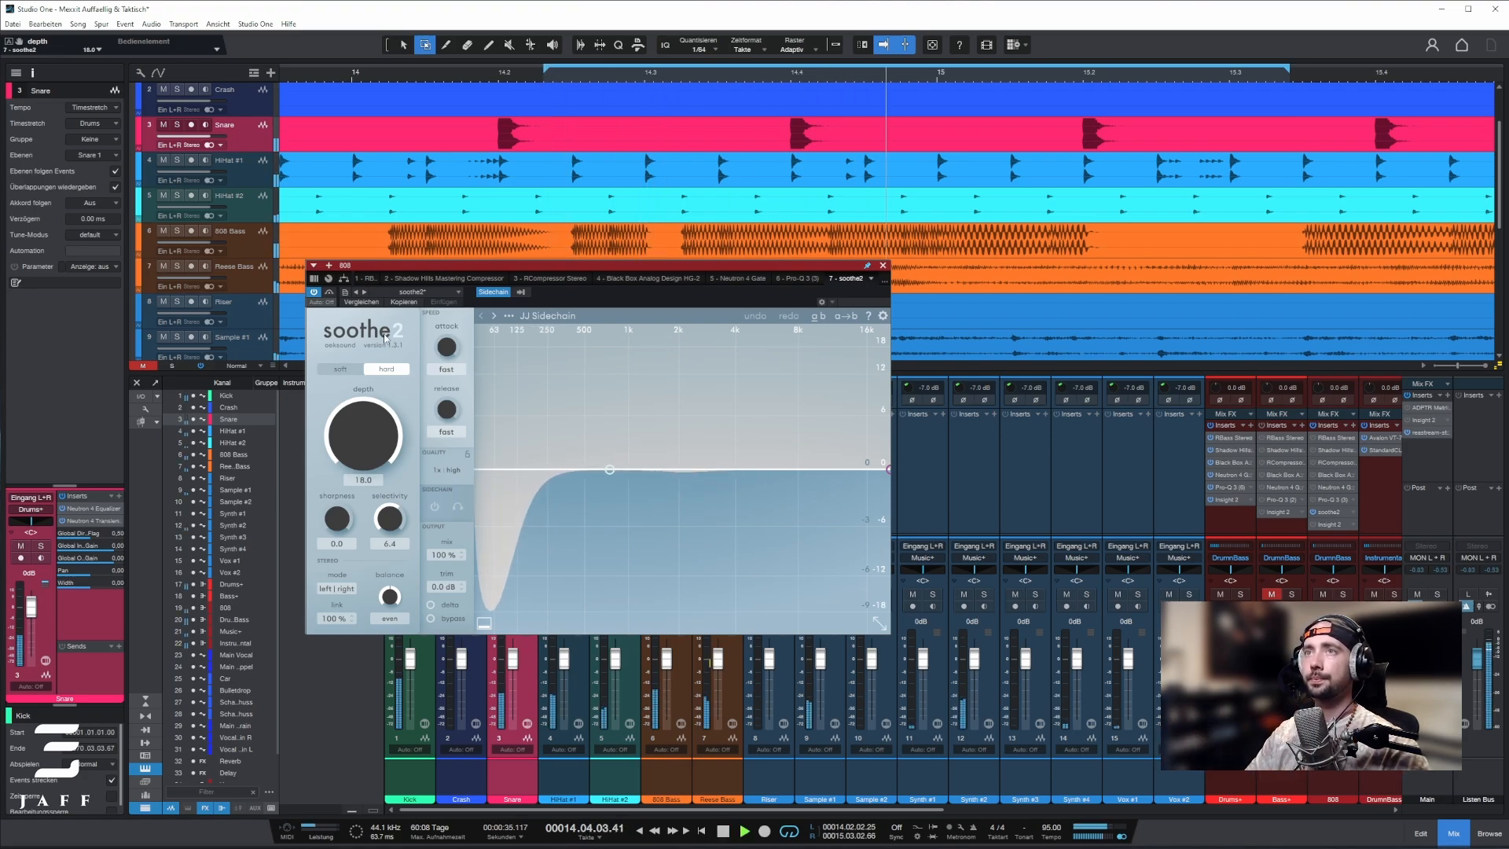
pyautogui.click(316, 294)
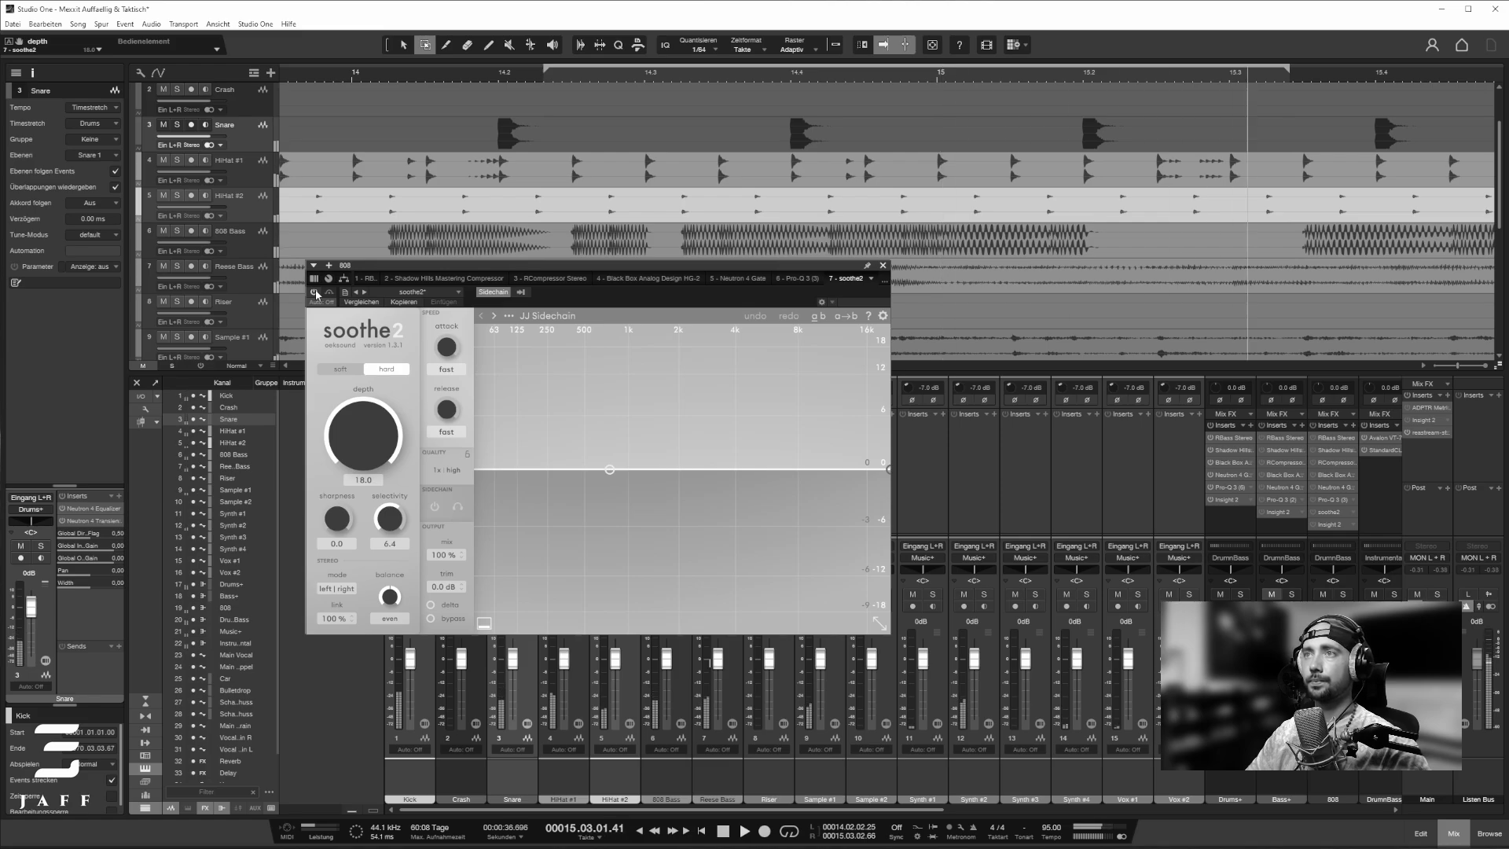
pyautogui.click(316, 294)
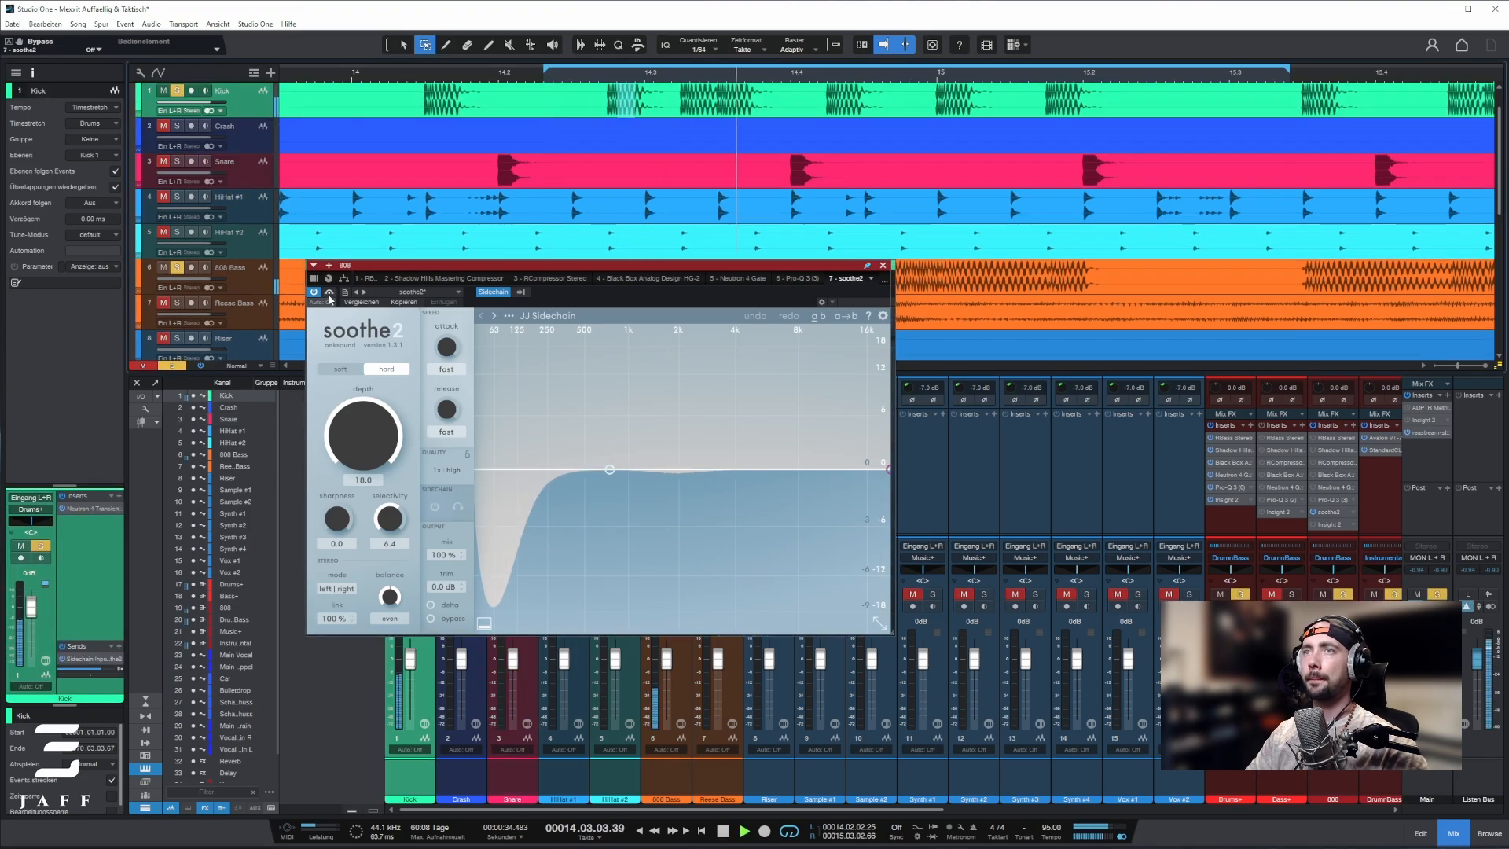
pyautogui.click(330, 293)
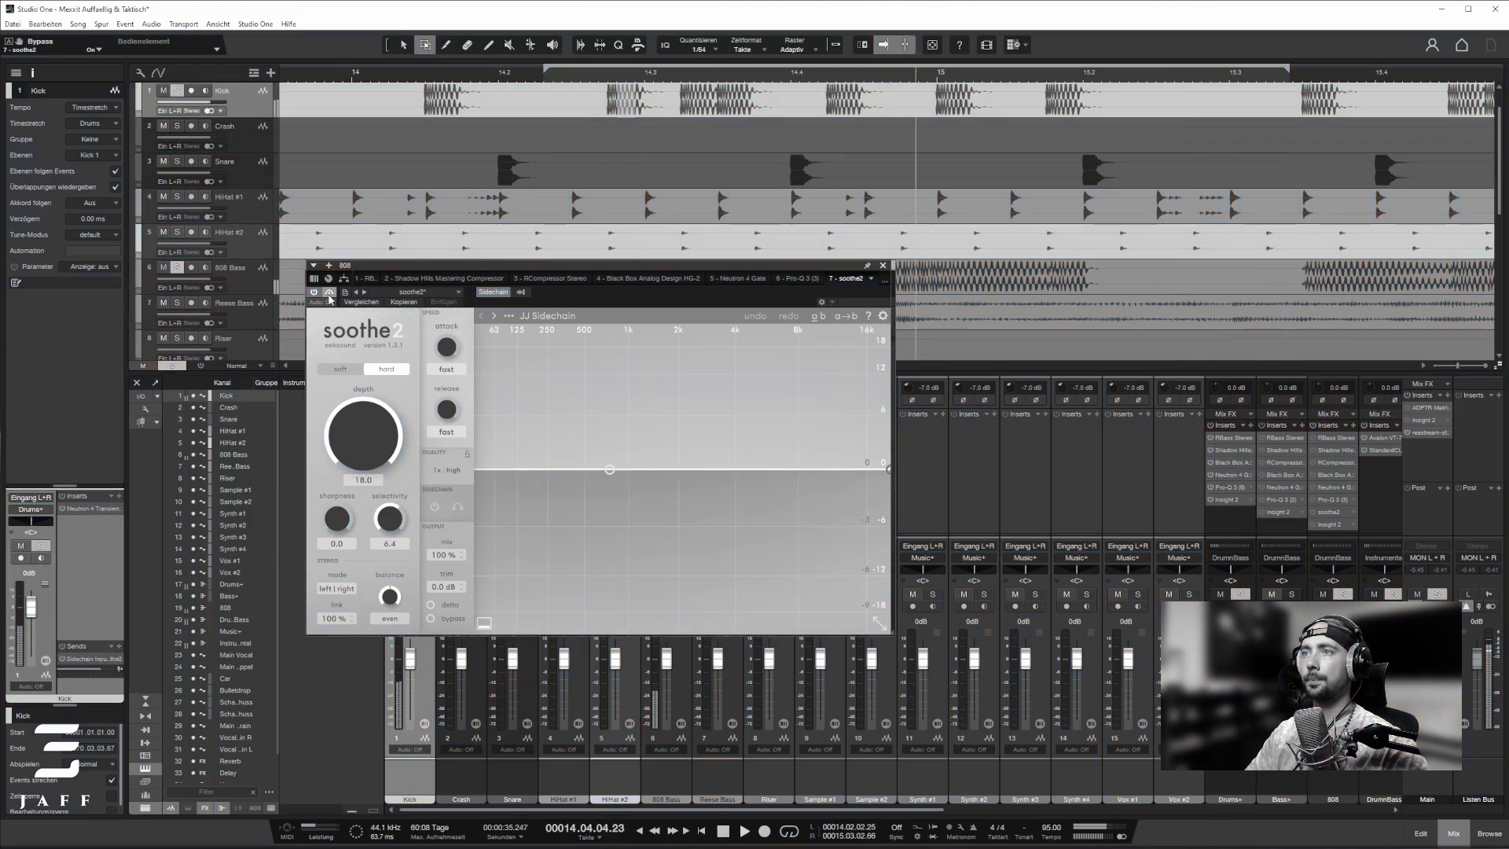
pyautogui.click(329, 293)
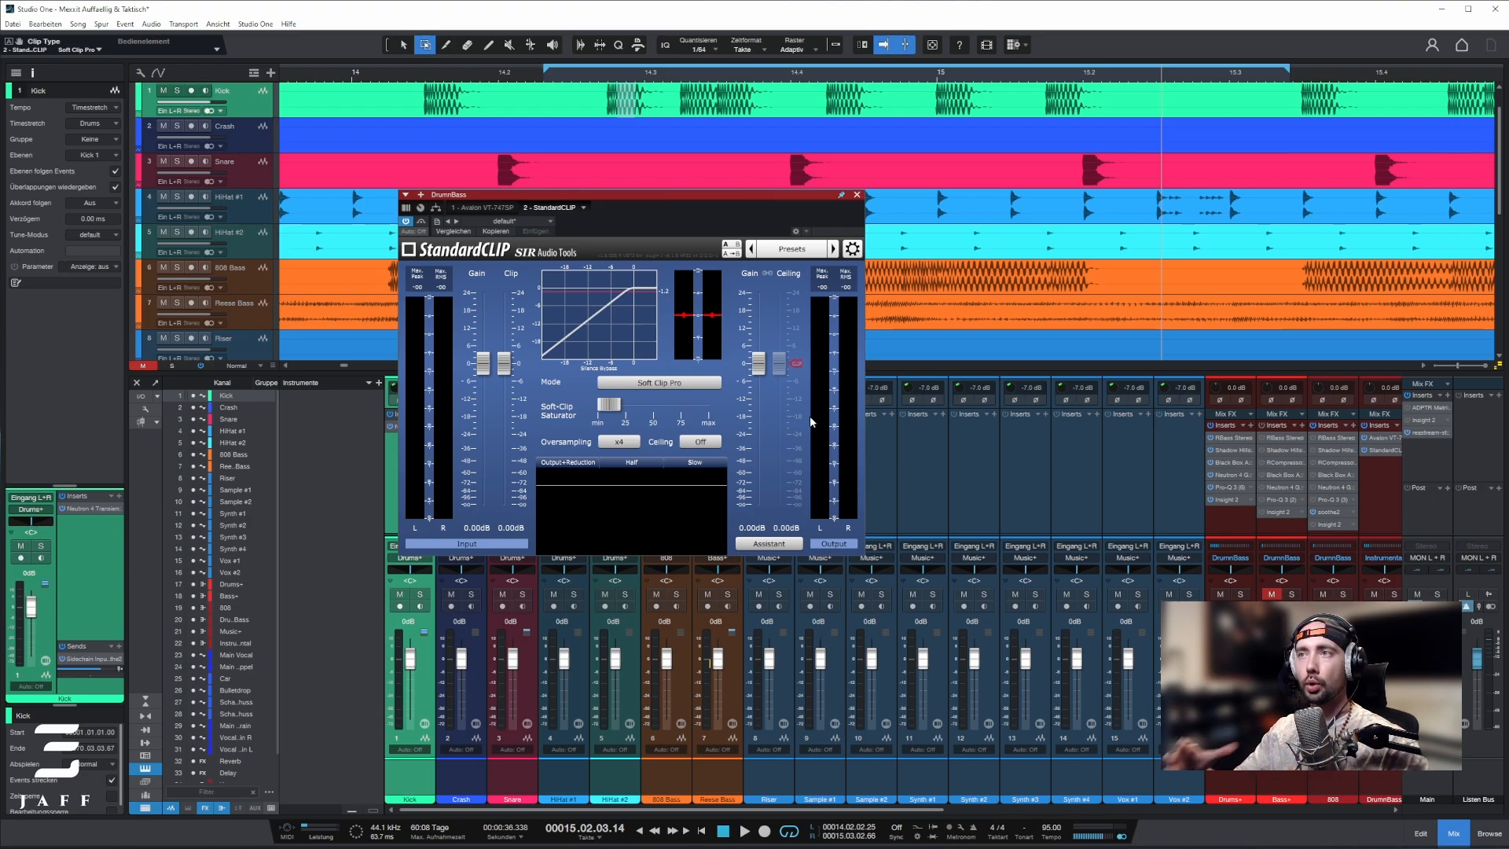
# Open StandardCLIP on the DrumnBass bus, play the beat through it and bypass the clipper for comparison
pyautogui.moveTo(606, 414)
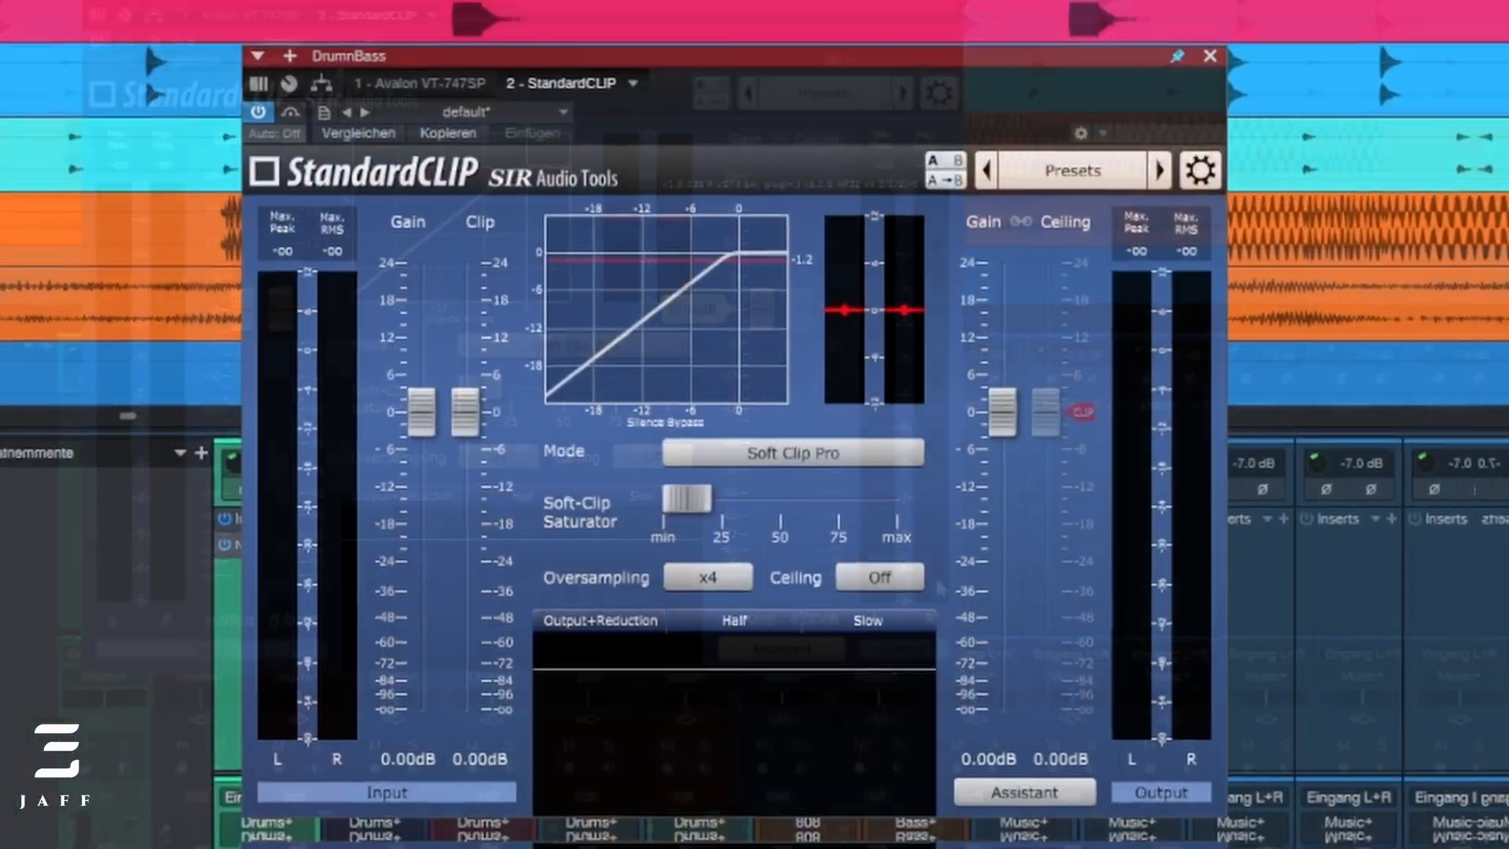
pyautogui.press('space')
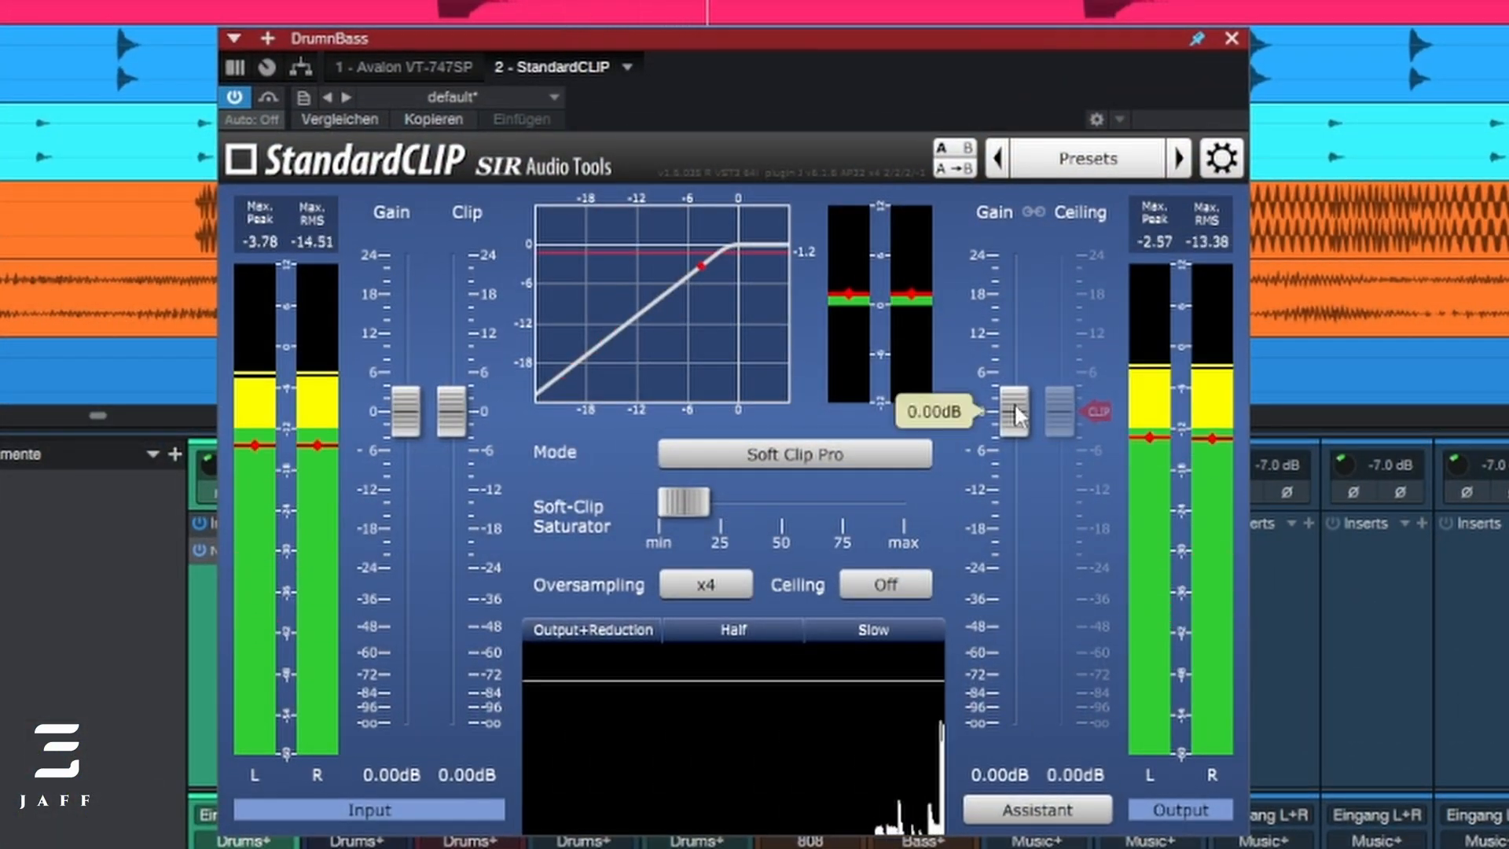
pyautogui.click(270, 107)
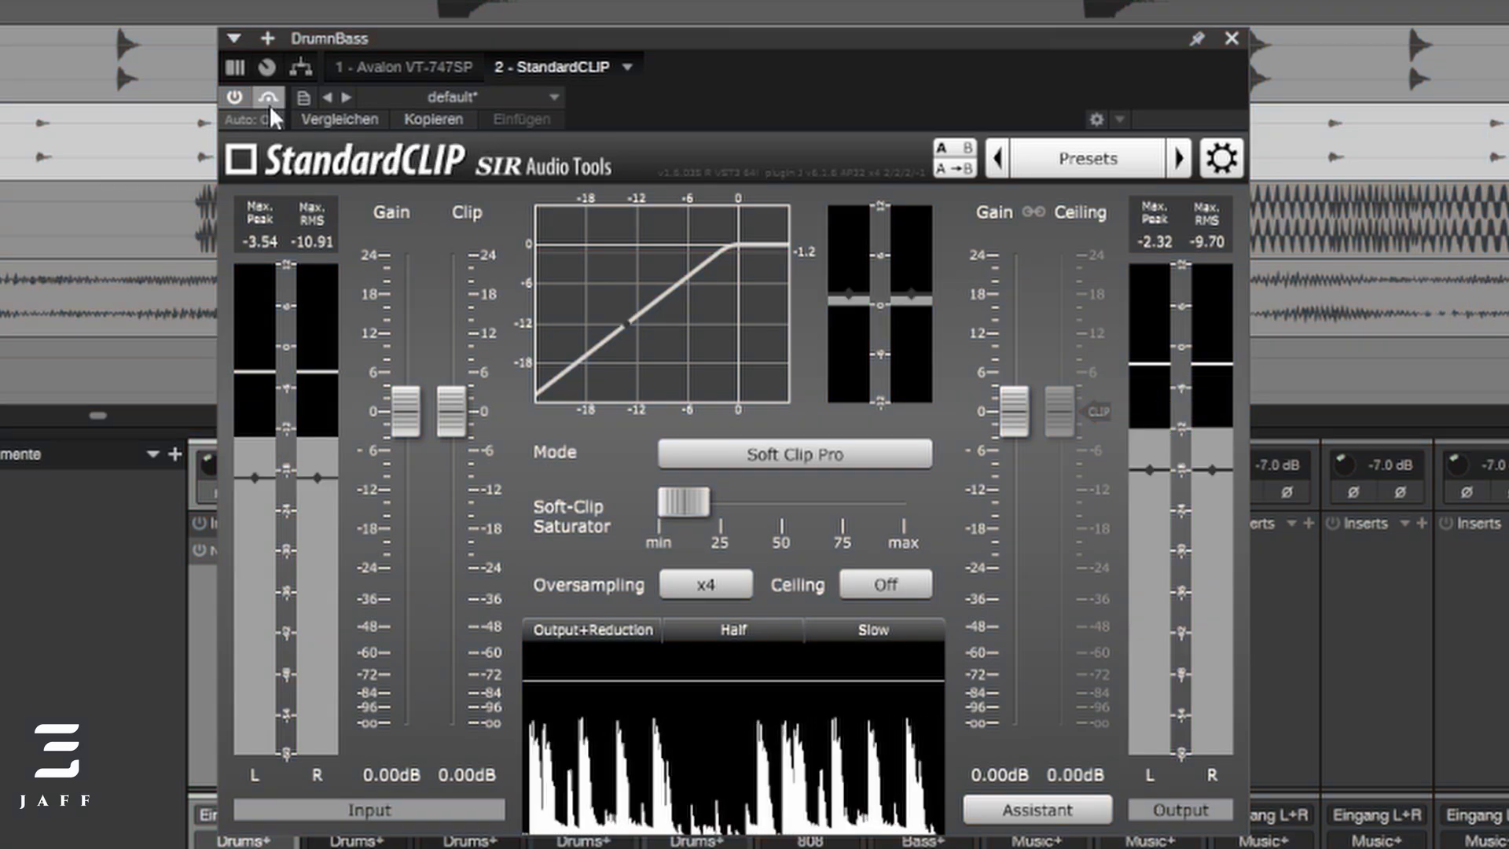